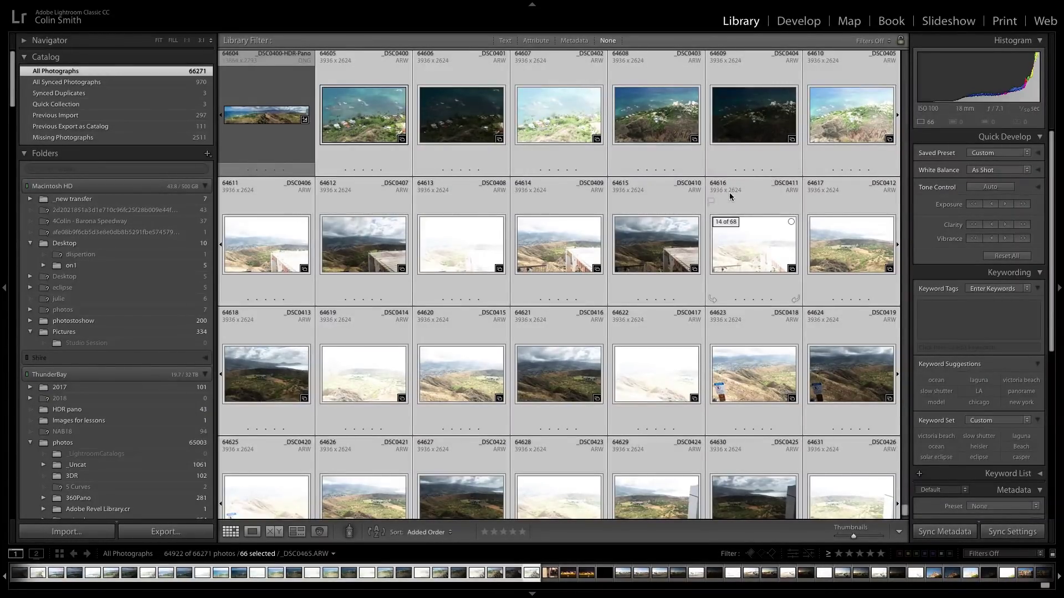
# Step: Merge the 66 selected bracketed thumbnails with Photo Merge > HDR Panorama into a Spherical preview
pyautogui.scroll(-4, 995, 252)
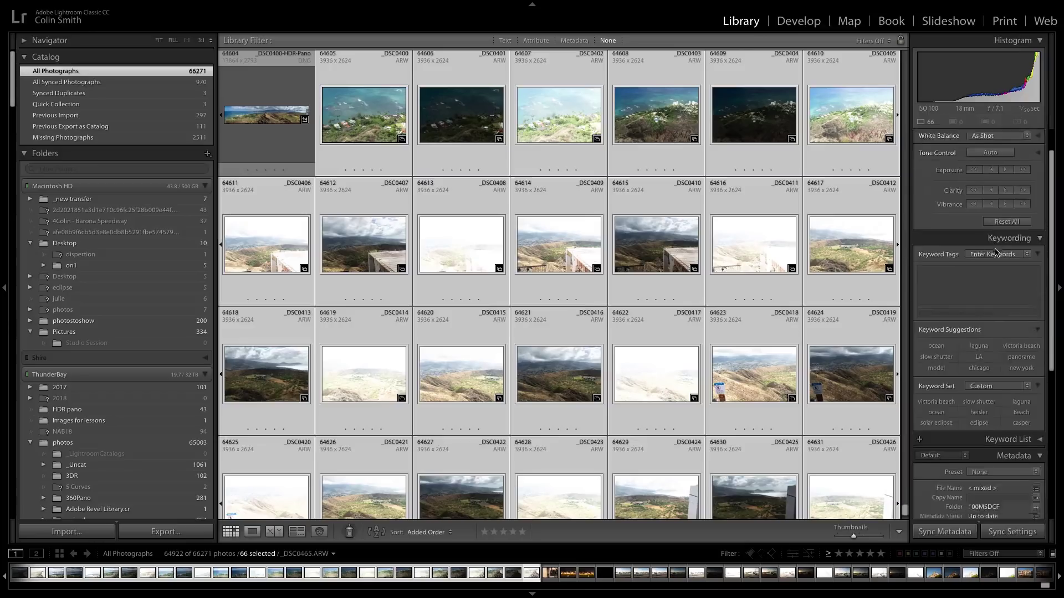
pyautogui.scroll(-7, 997, 253)
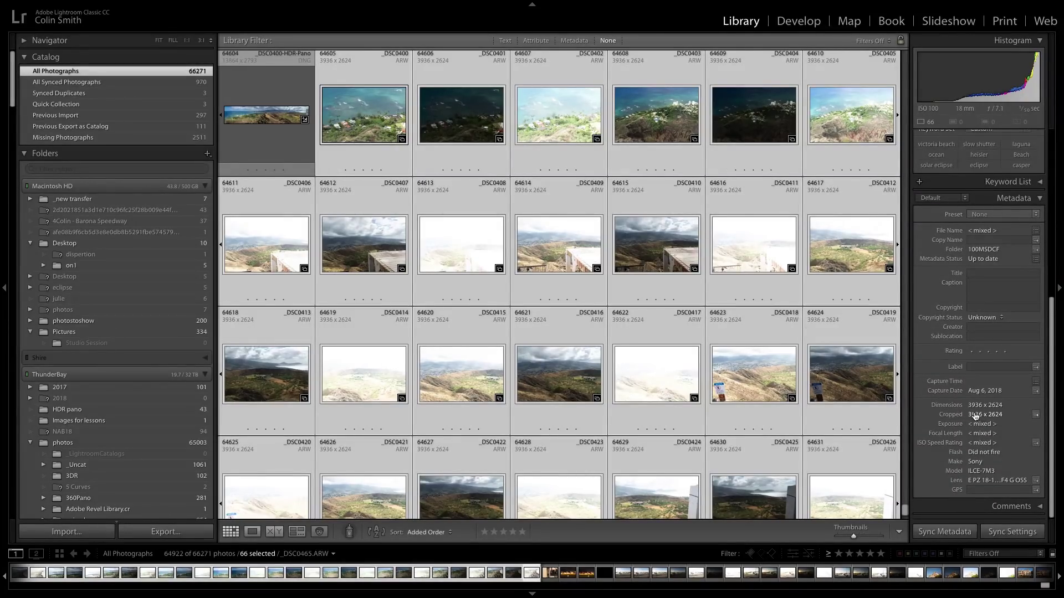
pyautogui.scroll(-3, 681, 210)
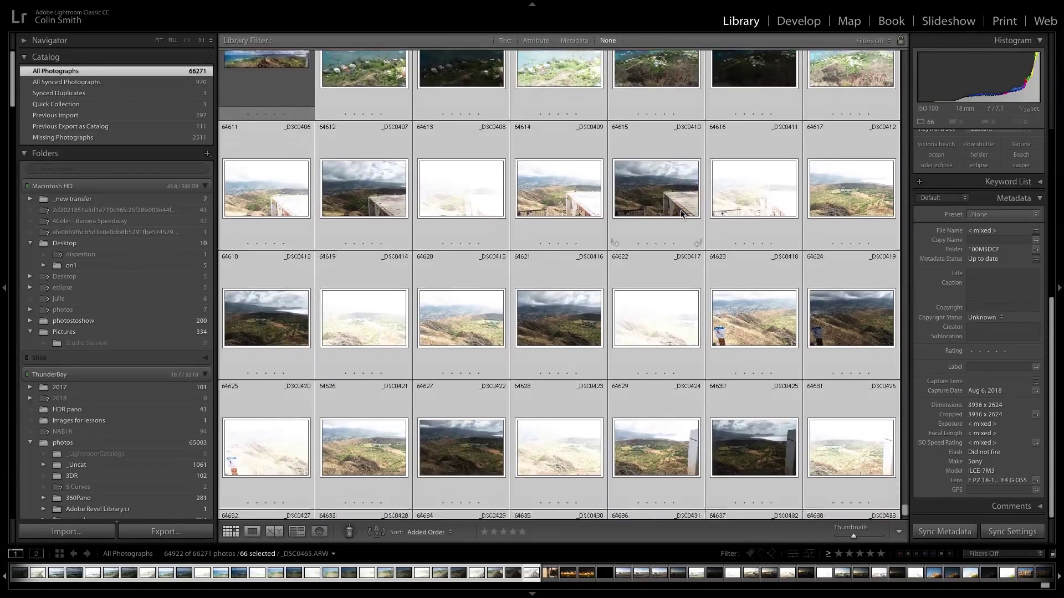
pyautogui.scroll(-6, 681, 215)
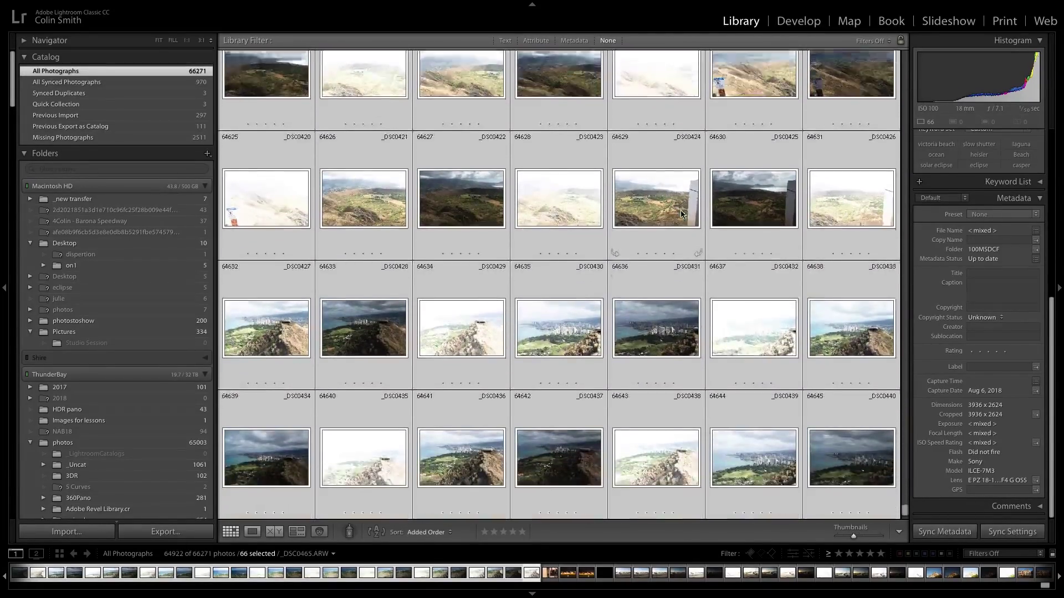
pyautogui.scroll(-7, 680, 213)
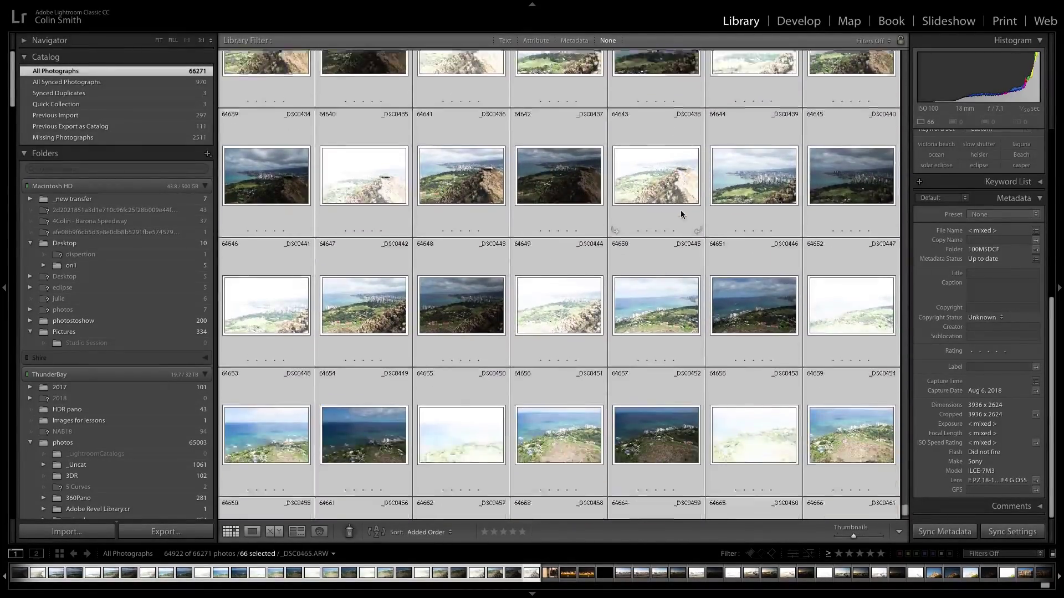
pyautogui.scroll(-5, 680, 213)
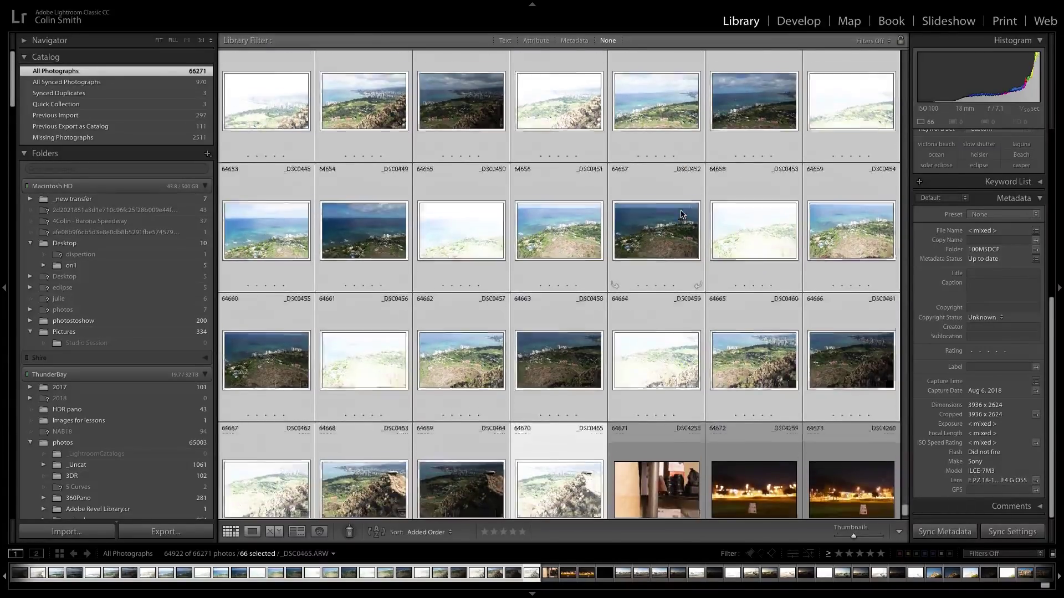
pyautogui.scroll(2, 680, 214)
pyautogui.scroll(2, 680, 215)
pyautogui.rightClick(563, 233)
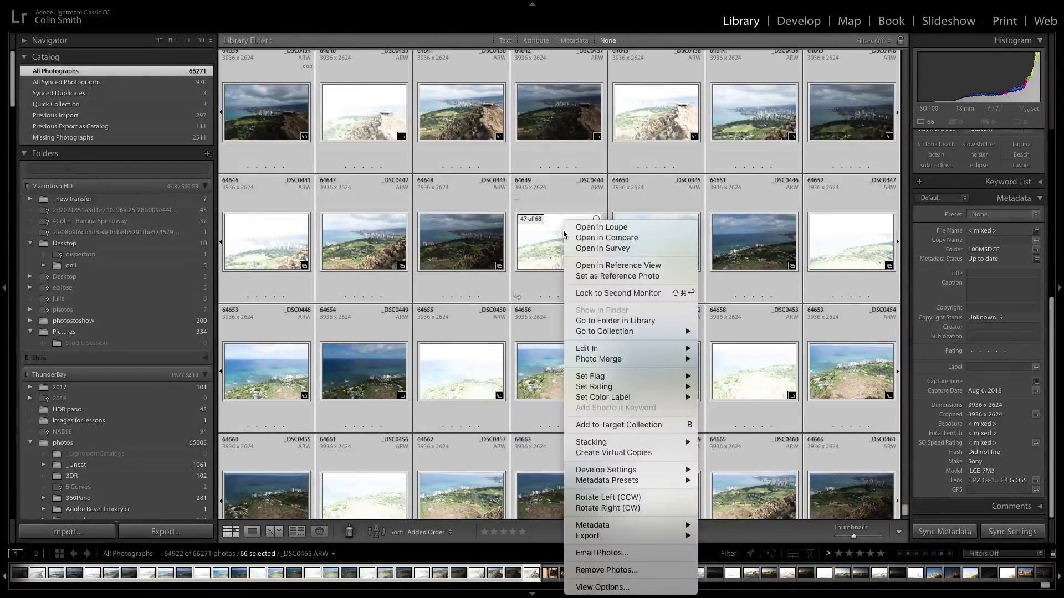
pyautogui.moveTo(611, 350)
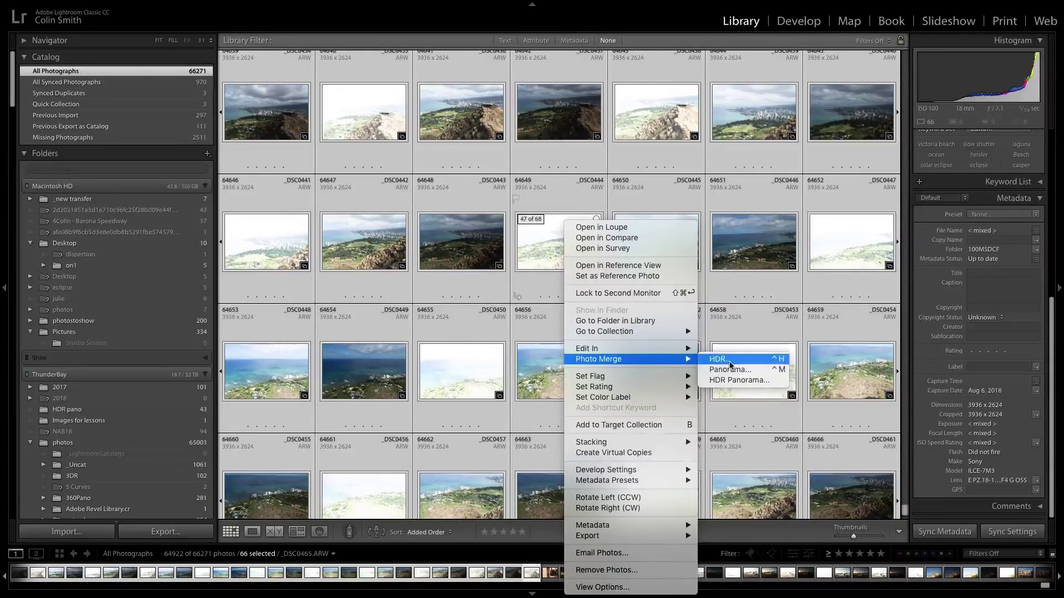
pyautogui.click(732, 380)
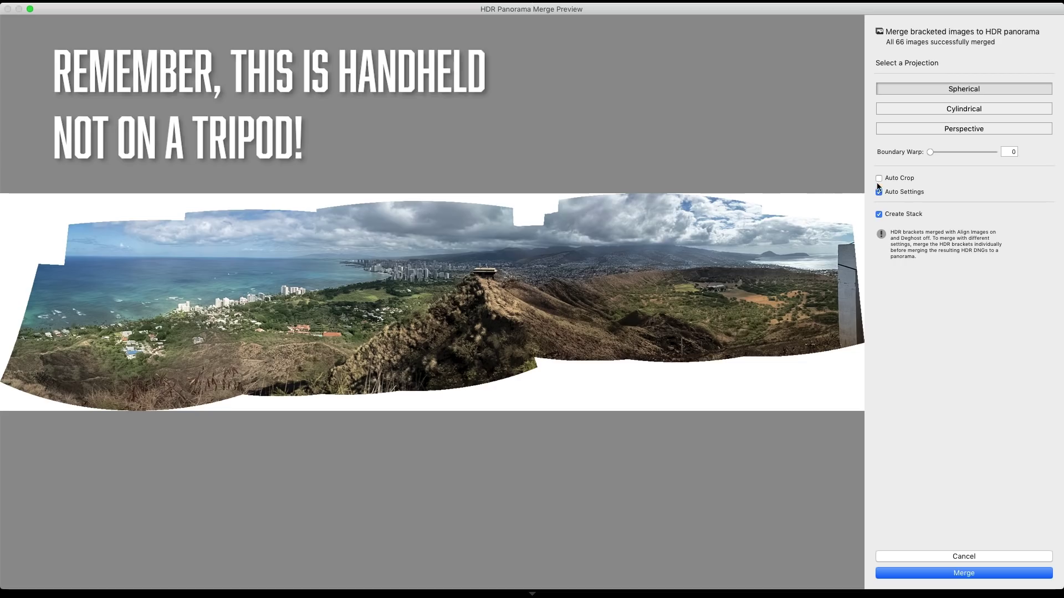
# Step: Set Boundary Warp to 72, enable Auto Crop, and merge the HDR panorama
pyautogui.moveTo(930, 152); pyautogui.dragTo(975, 152)
pyautogui.click(896, 178)
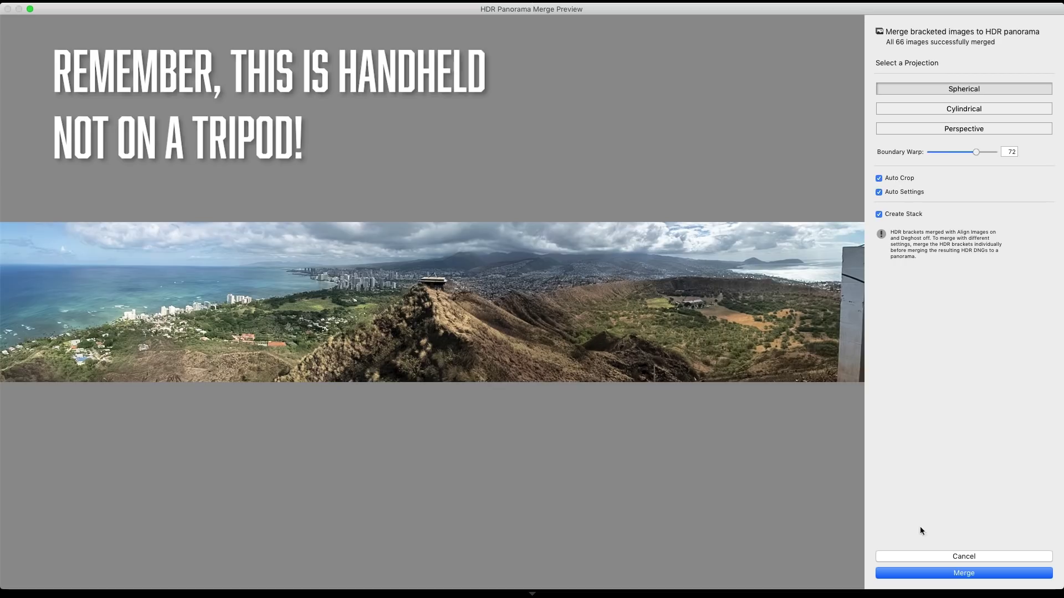
pyautogui.click(947, 573)
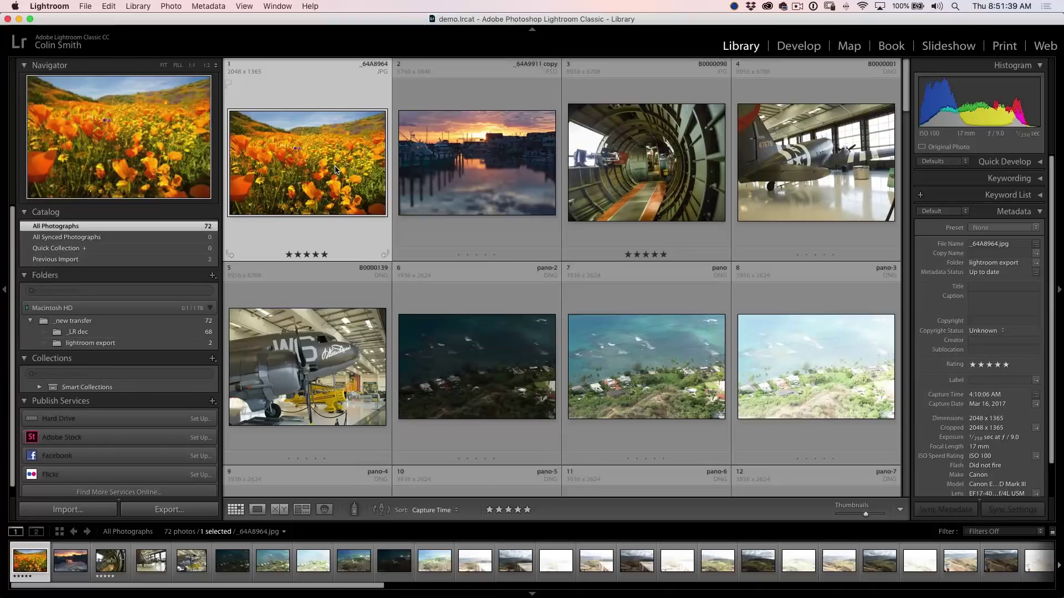
# Step: Open the poppy photo _64A8964.jpg in Develop and collapse the Basic, Tone Curve and Split Toning panels
pyautogui.click(801, 46)
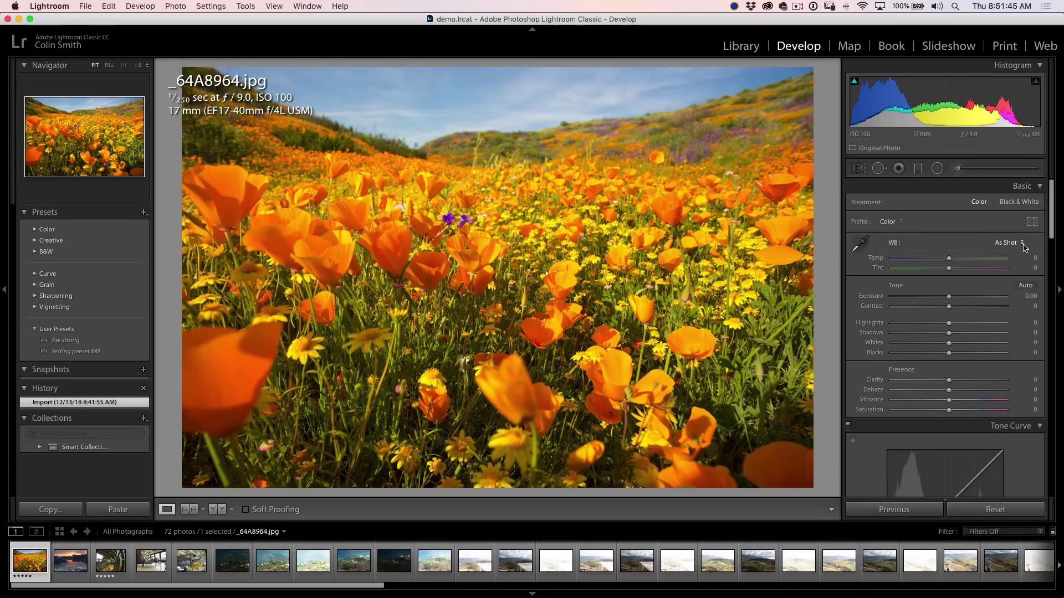
pyautogui.click(1039, 188)
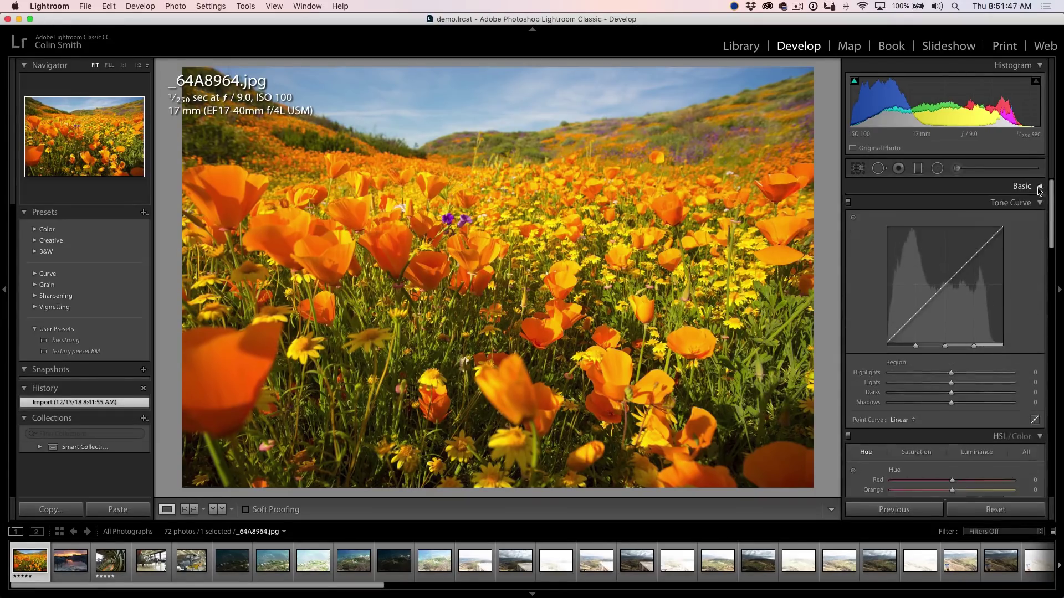
pyautogui.click(1039, 203)
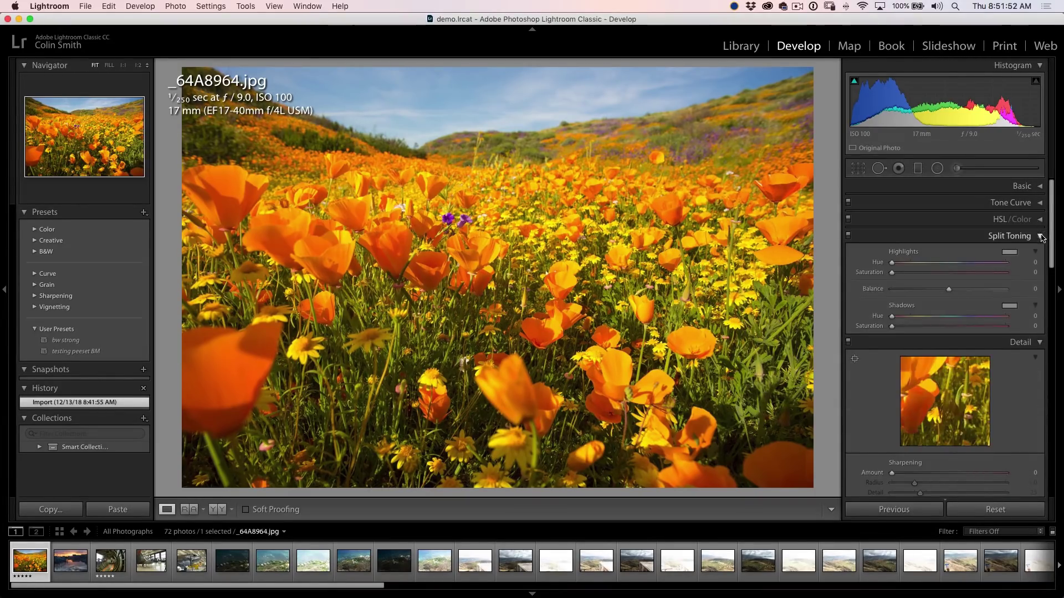
pyautogui.click(1040, 236)
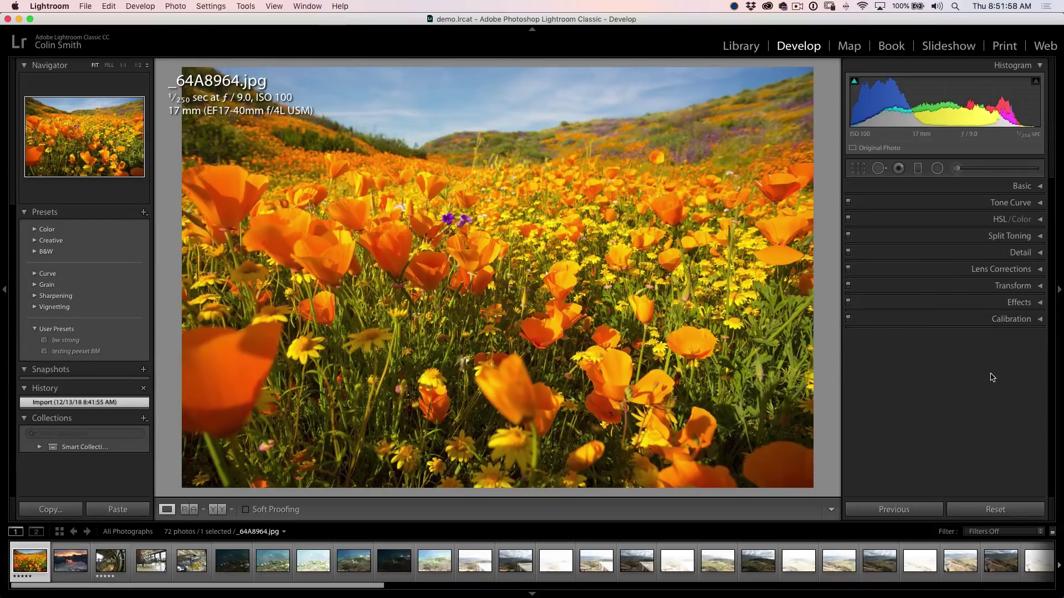
pyautogui.rightClick(977, 186)
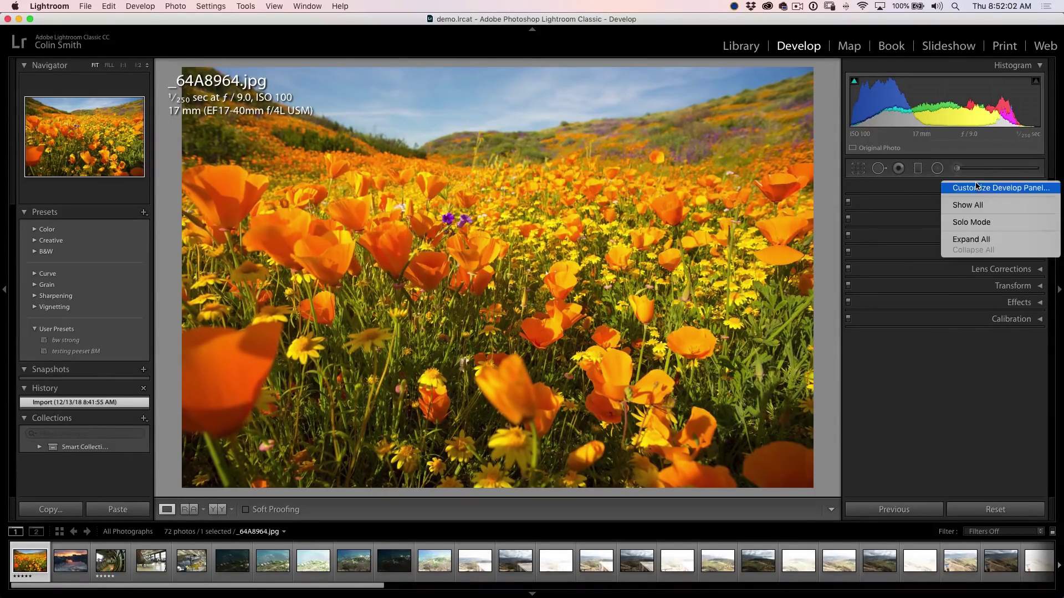
# Step: Reorder the Develop panels so Transform and Effects follow Split Toning, save, and relaunch
pyautogui.click(987, 188)
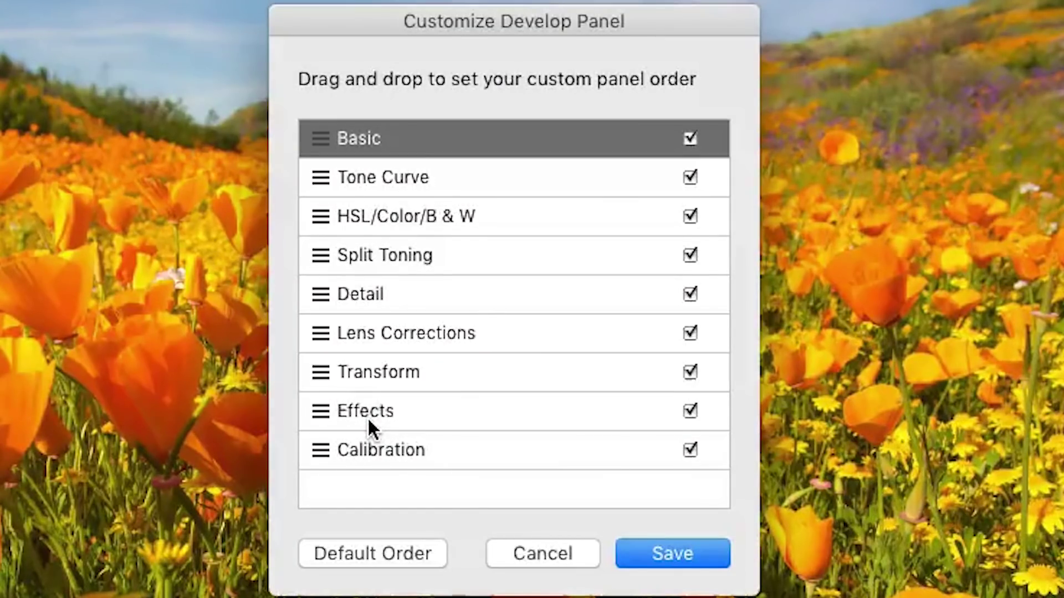
pyautogui.moveTo(368, 424); pyautogui.dragTo(405, 279)
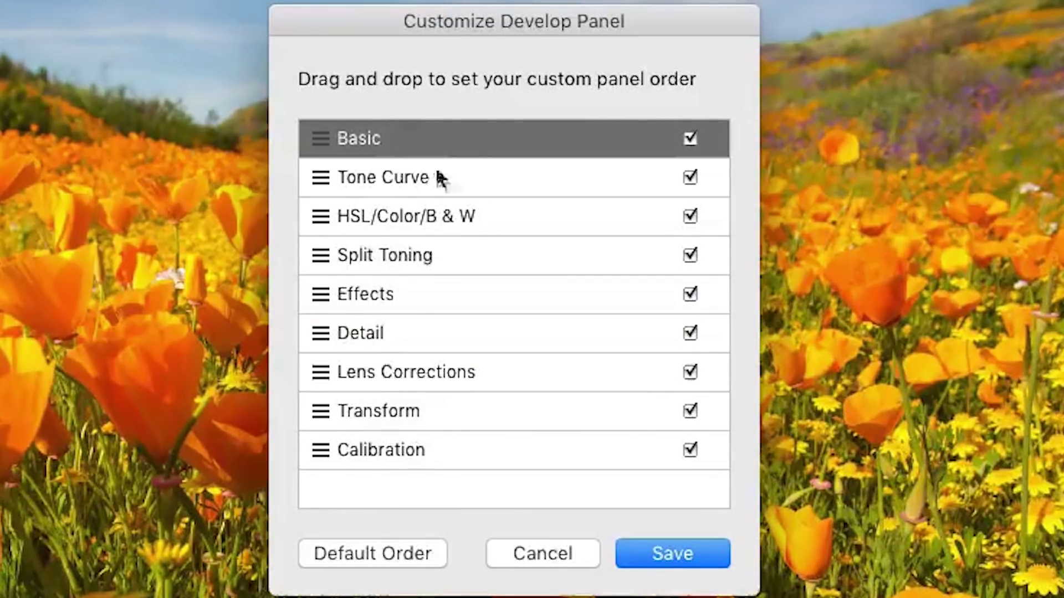
pyautogui.moveTo(416, 407); pyautogui.dragTo(442, 272)
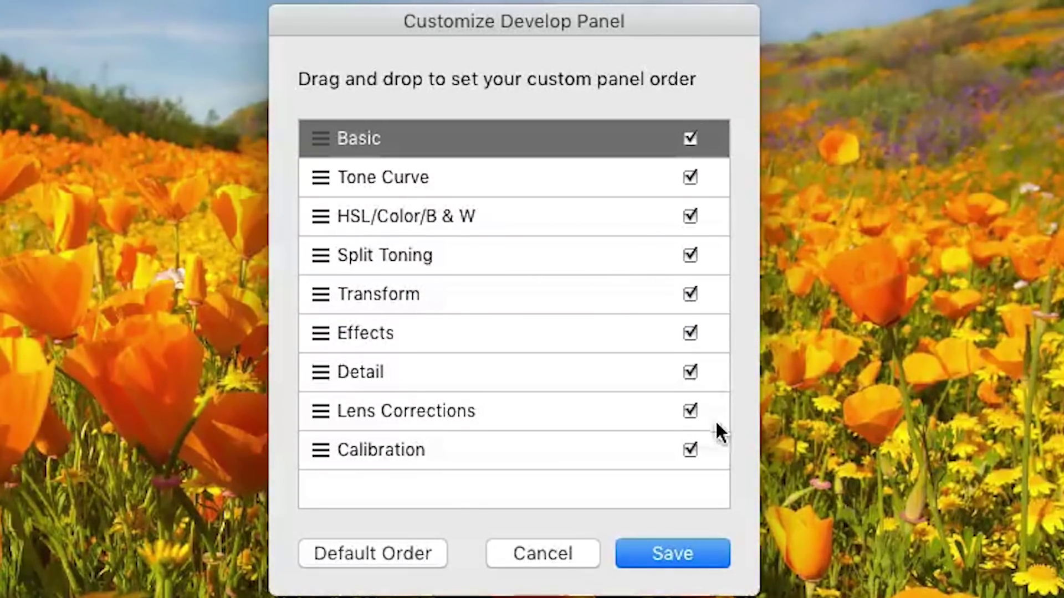
pyautogui.click(691, 412)
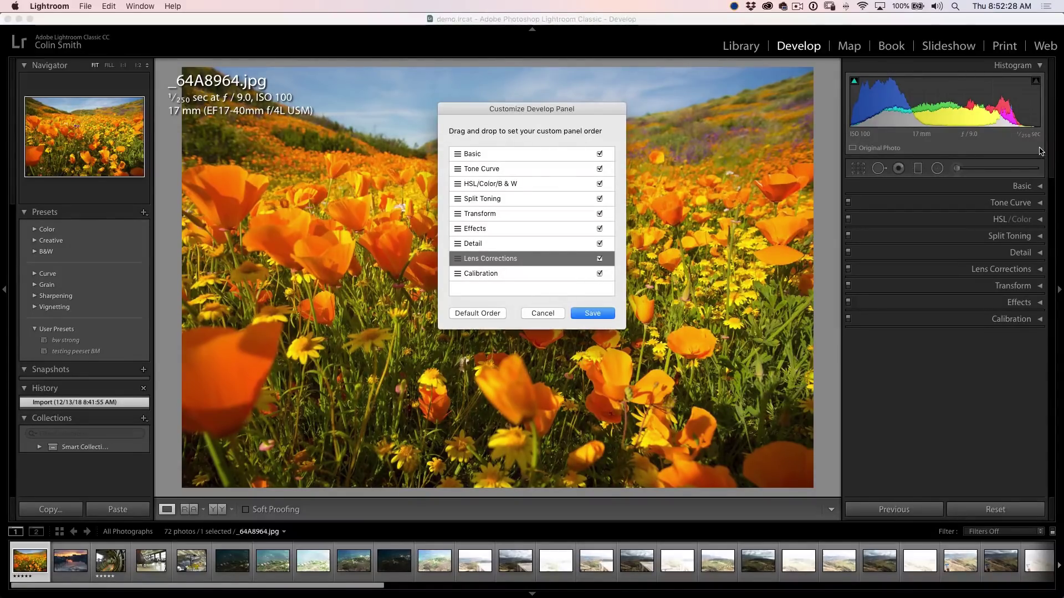
pyautogui.click(597, 312)
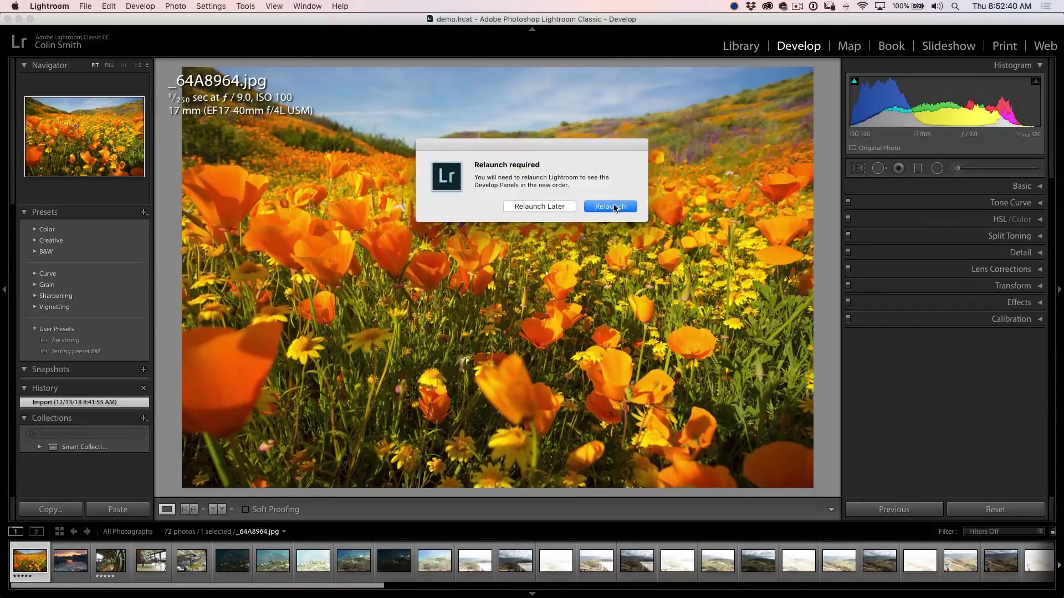
pyautogui.click(609, 206)
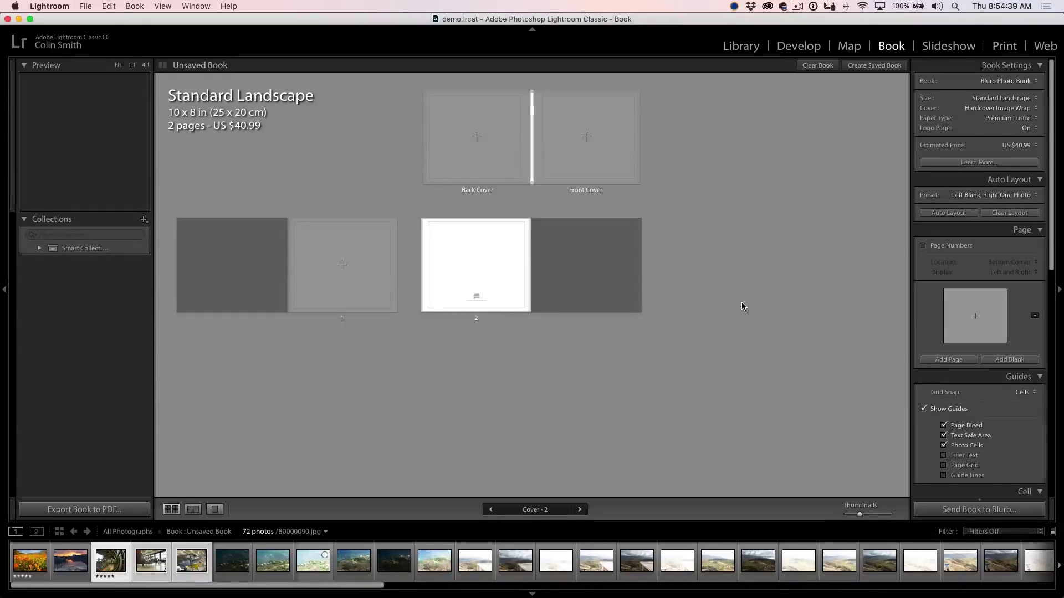
# Step: Show book page 1 in single-page view with the Page Grid guide turned on
pyautogui.click(353, 240)
pyautogui.click(384, 251)
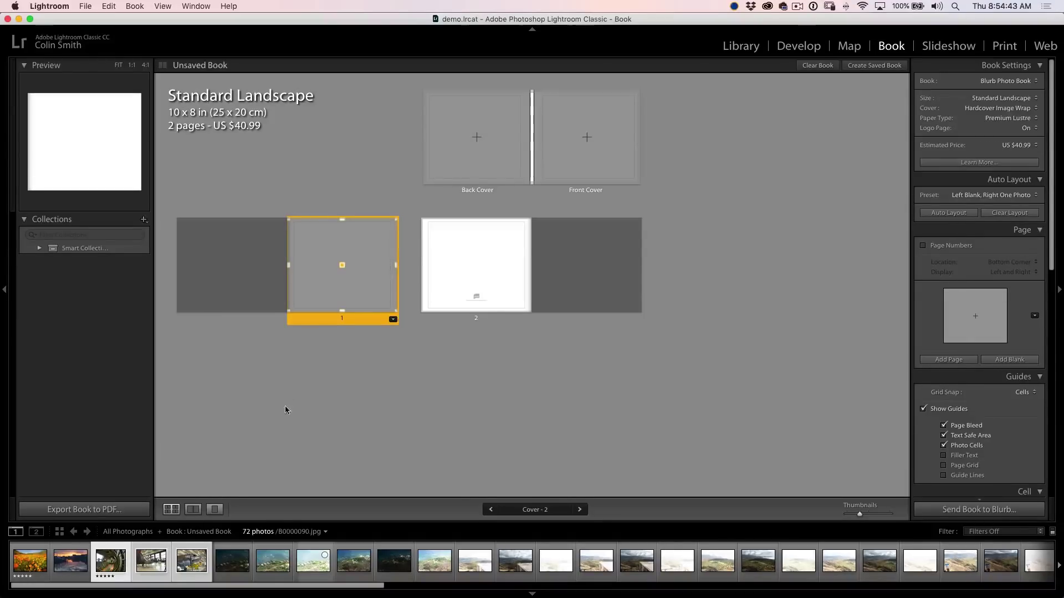
pyautogui.click(215, 509)
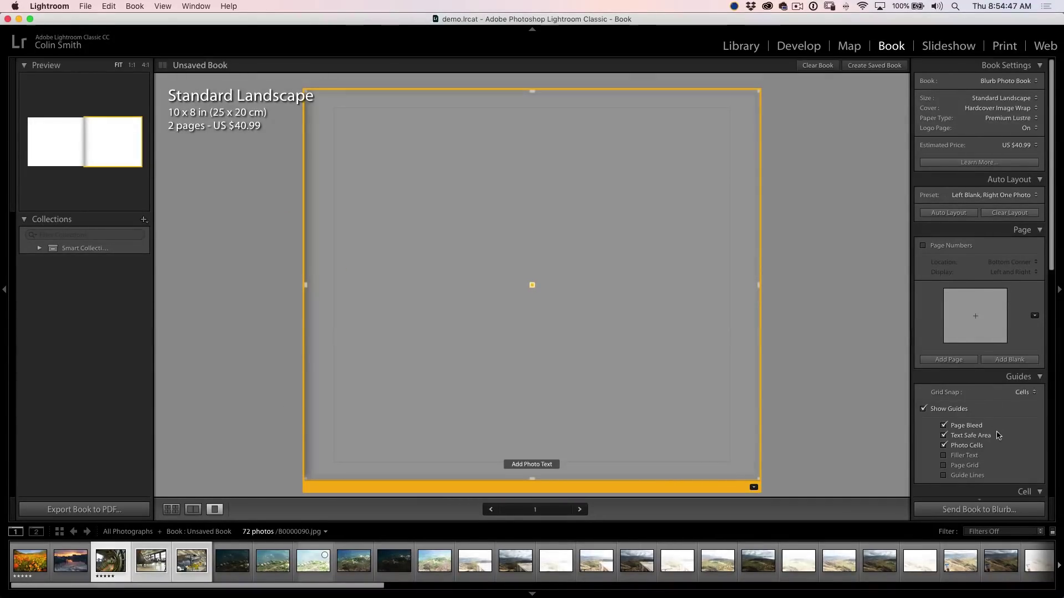
pyautogui.click(943, 466)
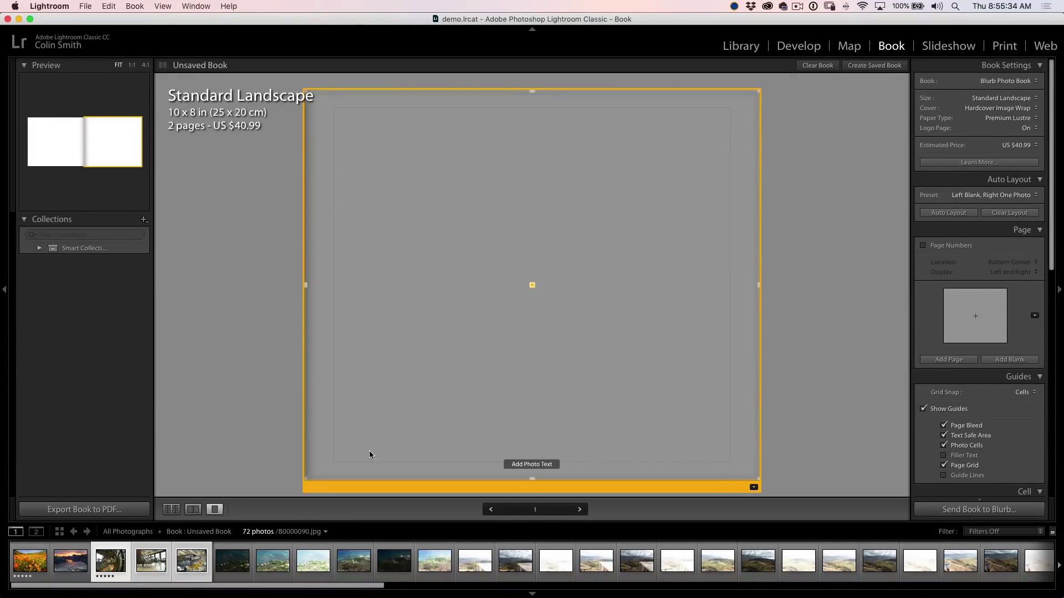
pyautogui.click(152, 552)
# Step: Place the hangar airplane photo on page 1, shrink its cell upward, and set Grid Snap to Grid
pyautogui.moveTo(151, 562); pyautogui.dragTo(504, 239)
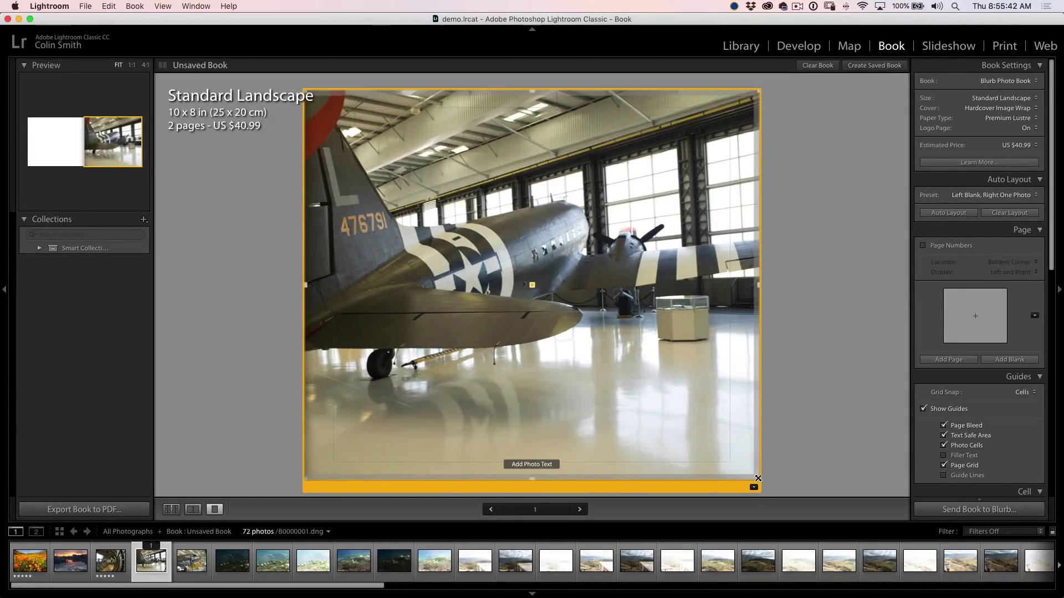
pyautogui.moveTo(758, 478); pyautogui.dragTo(759, 359)
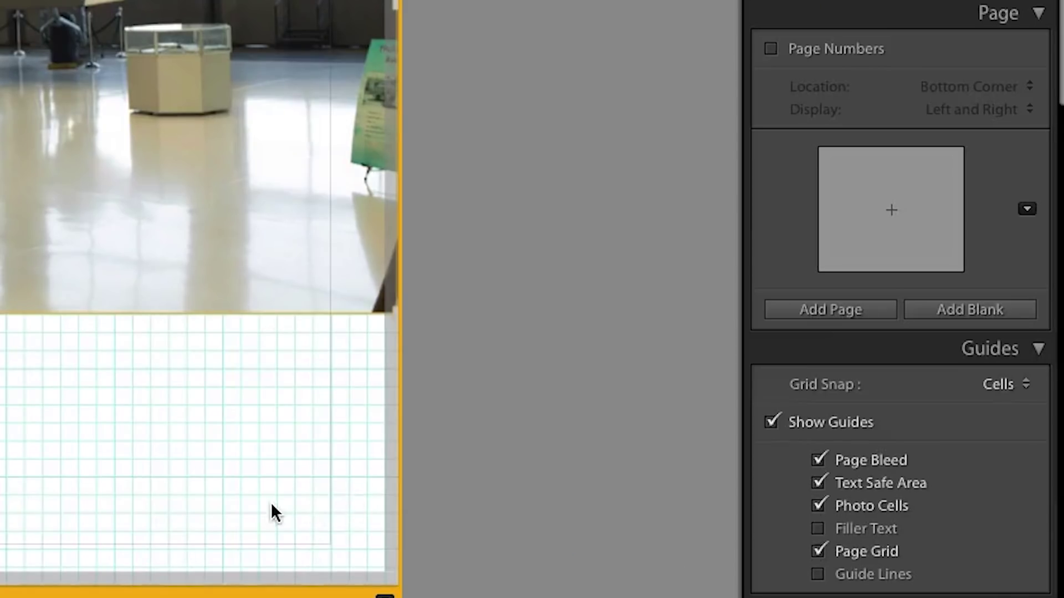
pyautogui.click(984, 386)
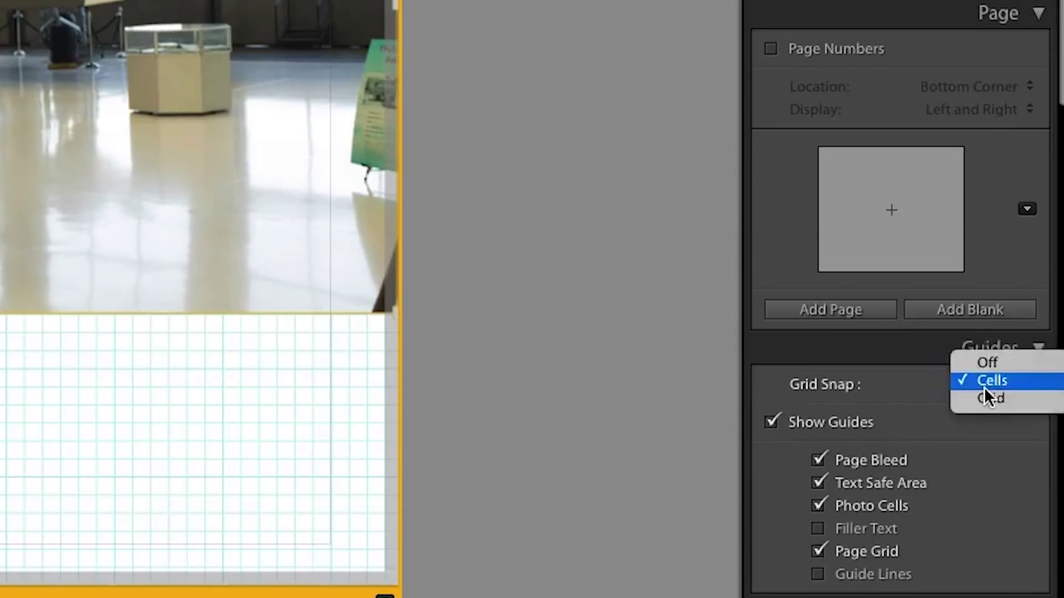
pyautogui.click(990, 397)
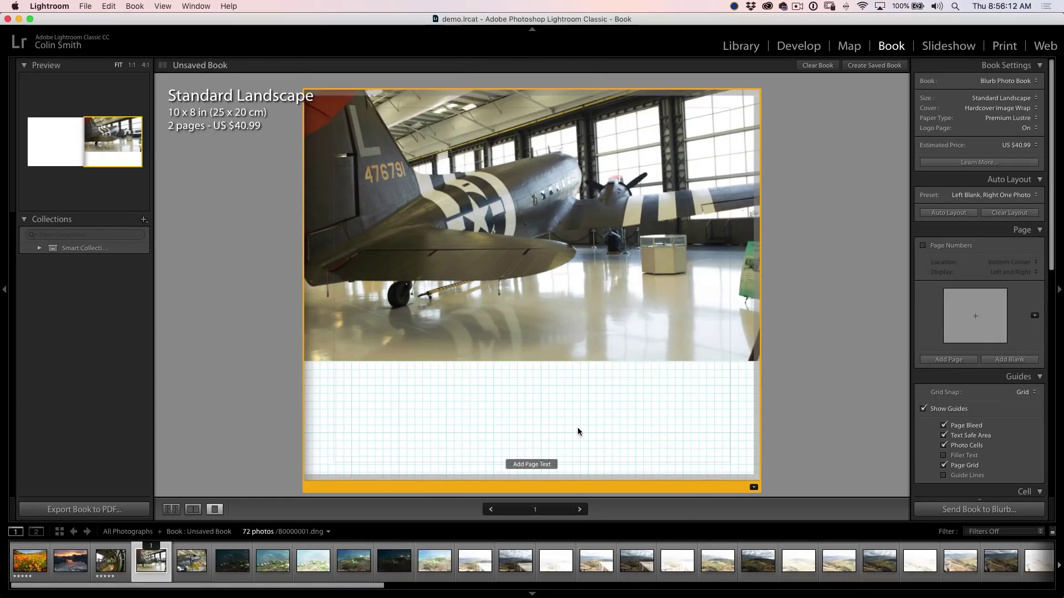
# Step: Add photo cells to page 1, filling them with a plane photo and the tunnel photo B0000090.jpg
pyautogui.rightClick(577, 429)
pyautogui.moveTo(617, 432)
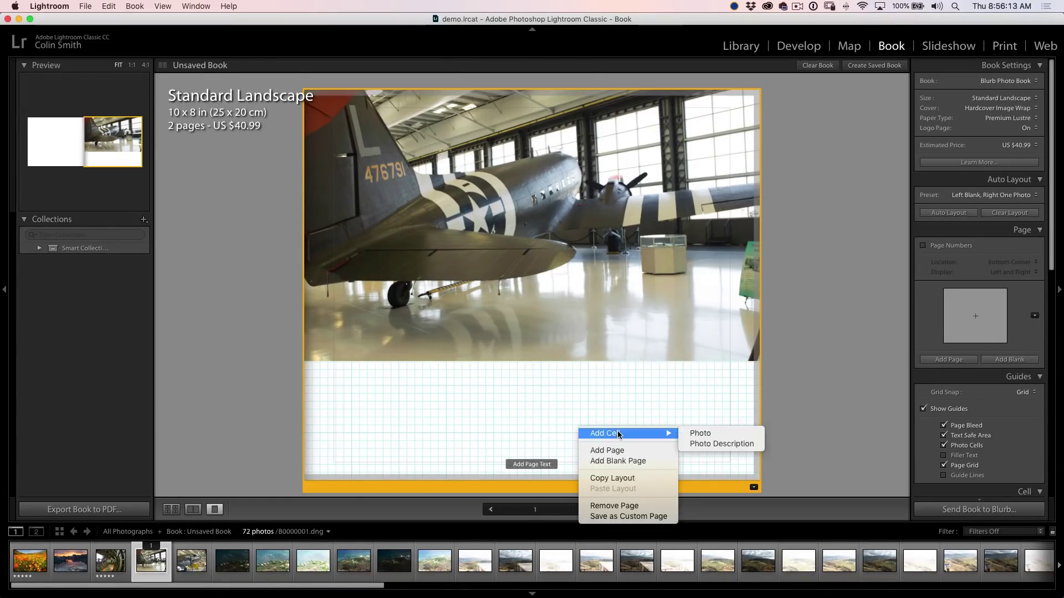
pyautogui.click(725, 434)
pyautogui.moveTo(688, 424); pyautogui.dragTo(636, 430)
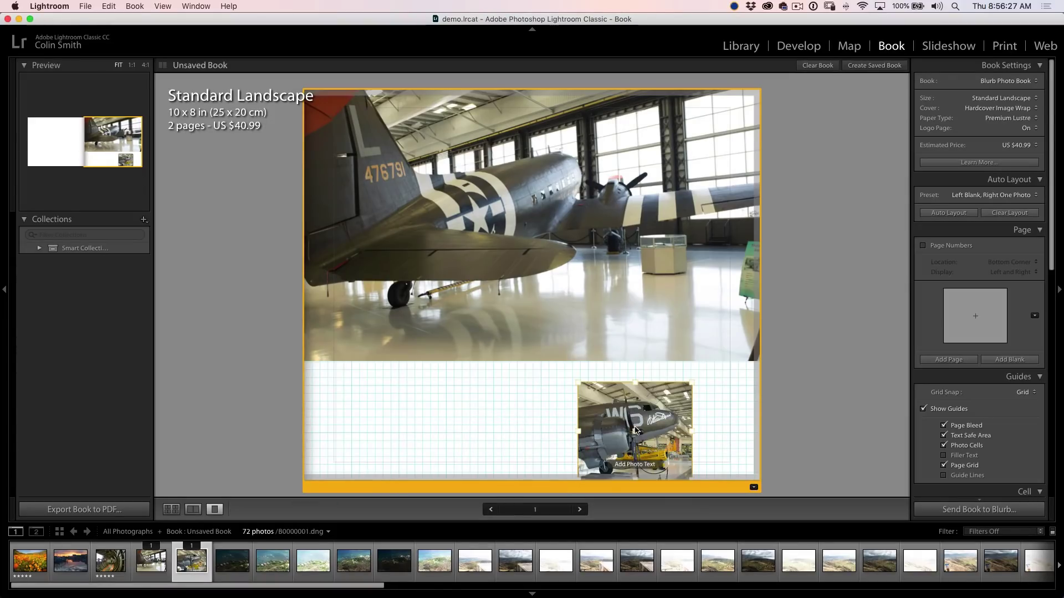
pyautogui.rightClick(391, 411)
pyautogui.moveTo(417, 416)
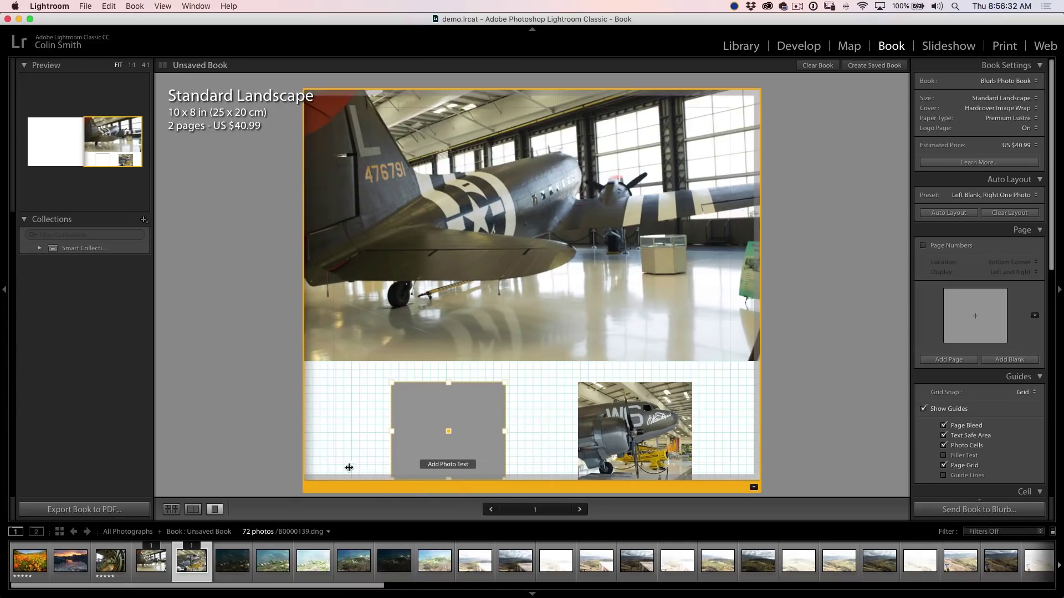
pyautogui.click(117, 566)
pyautogui.moveTo(131, 555); pyautogui.dragTo(378, 409)
# Step: Move and enlarge the tunnel and plane photo cells so they sit side by side below the hangar shot
pyautogui.click(379, 409)
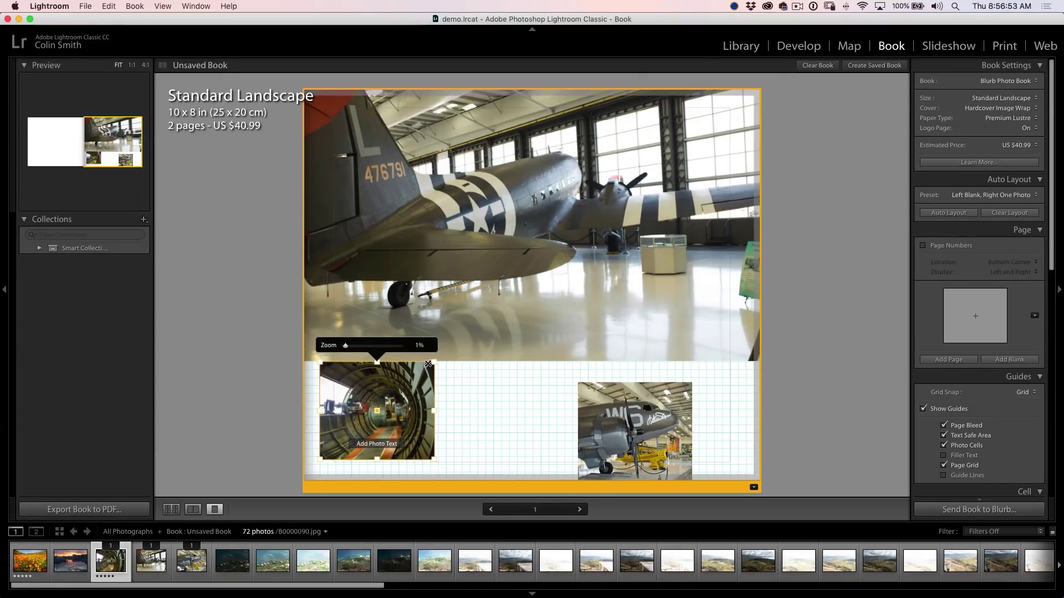
pyautogui.moveTo(428, 364); pyautogui.dragTo(531, 317)
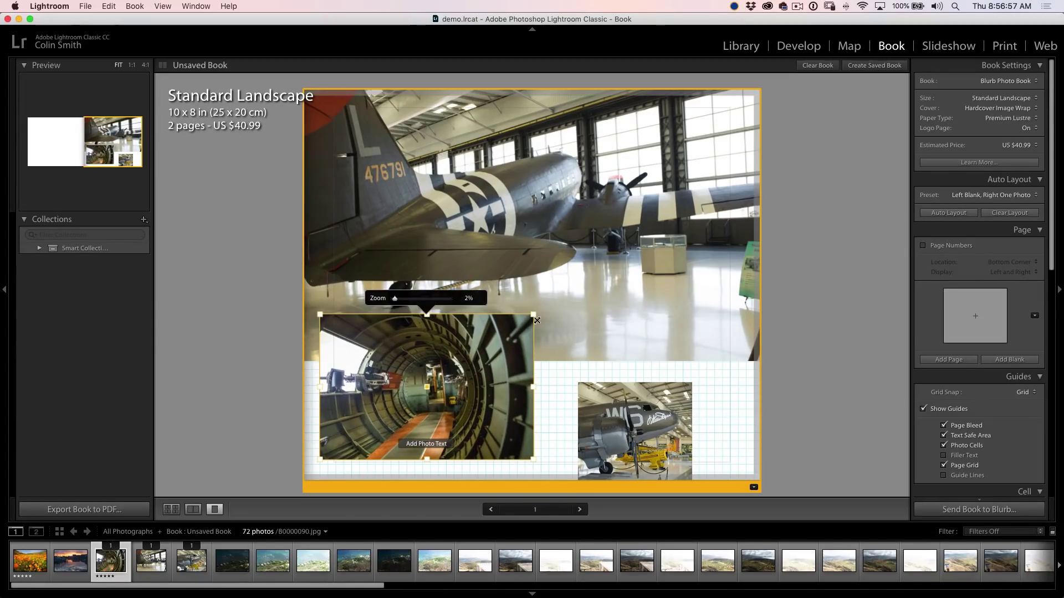
pyautogui.moveTo(635, 428); pyautogui.dragTo(614, 407)
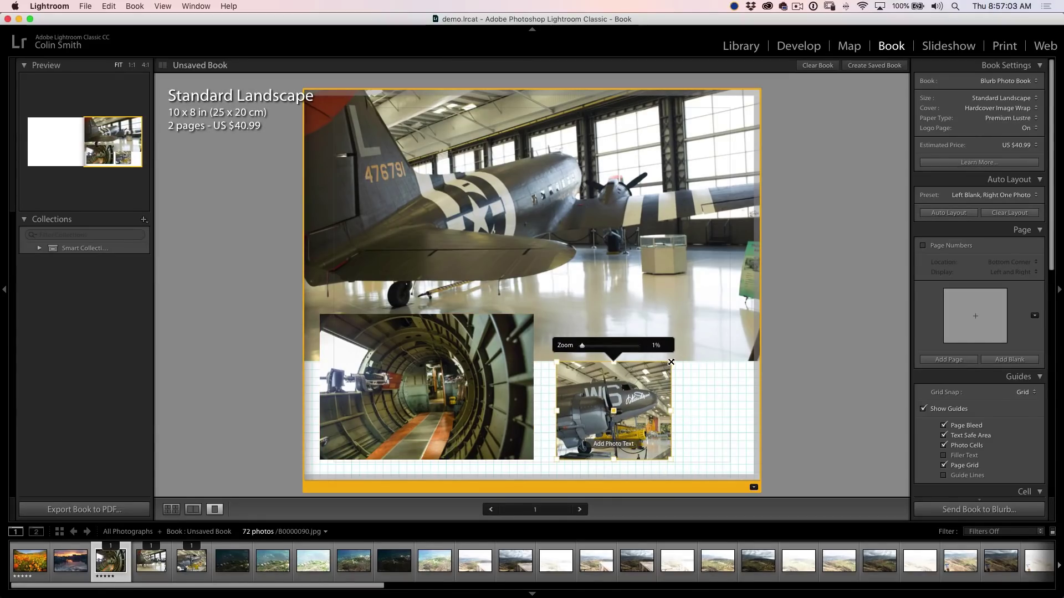
pyautogui.moveTo(672, 362); pyautogui.dragTo(742, 314)
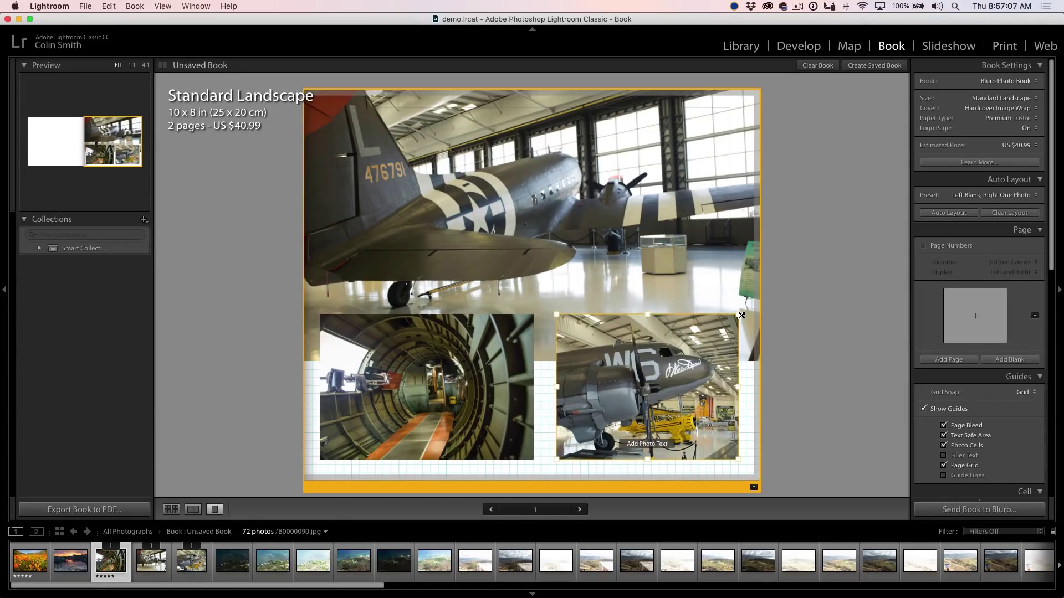
pyautogui.moveTo(741, 316); pyautogui.dragTo(741, 315)
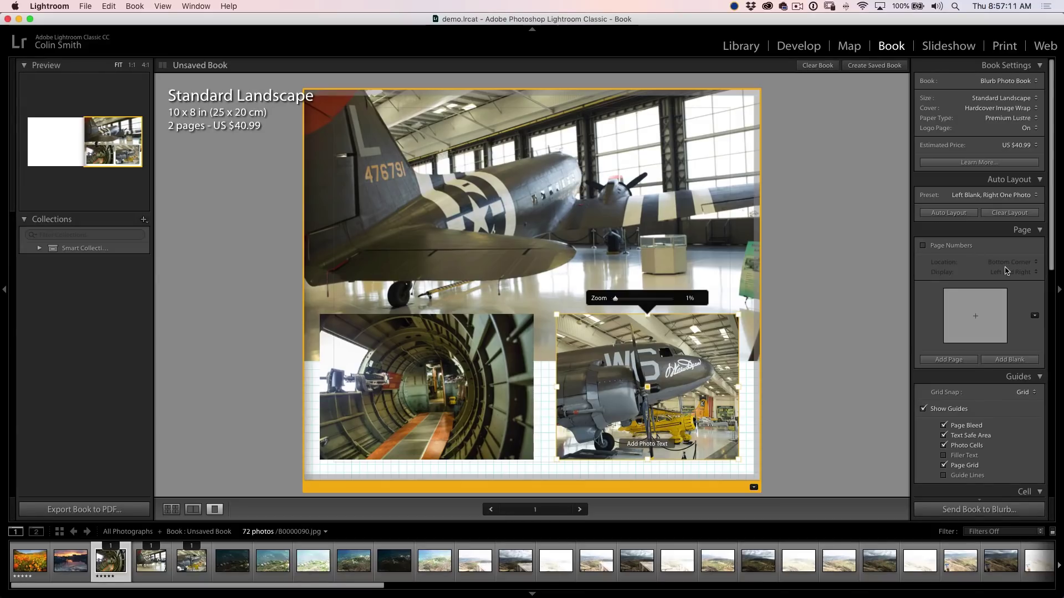
pyautogui.scroll(-6, 1006, 271)
# Step: Turn on Photo Border Color, set it to white, then change it to a light grey at 89%
pyautogui.click(952, 212)
pyautogui.click(1029, 213)
pyautogui.click(970, 206)
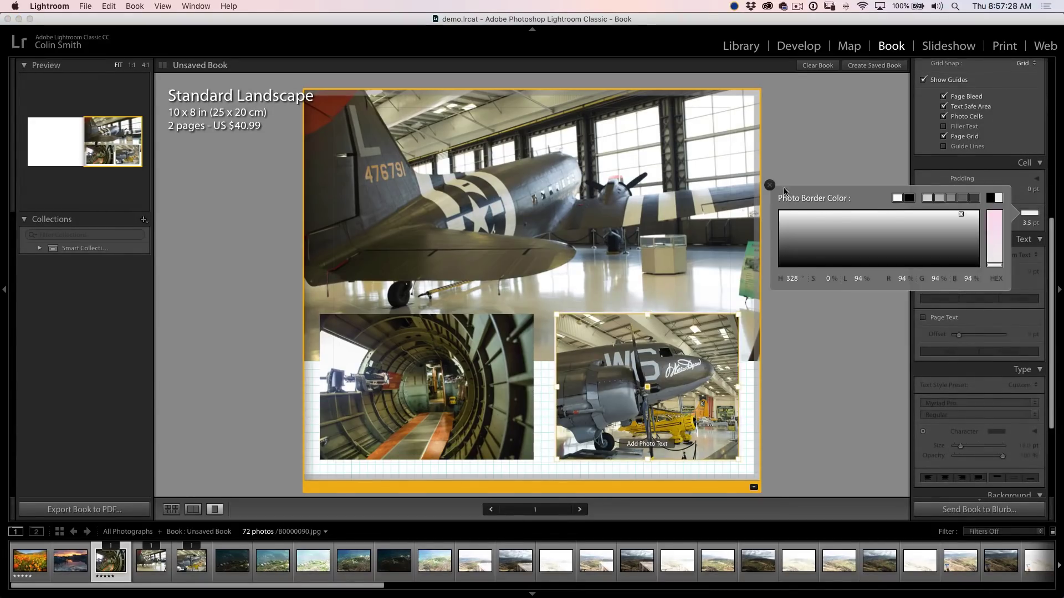
pyautogui.click(770, 188)
pyautogui.click(434, 404)
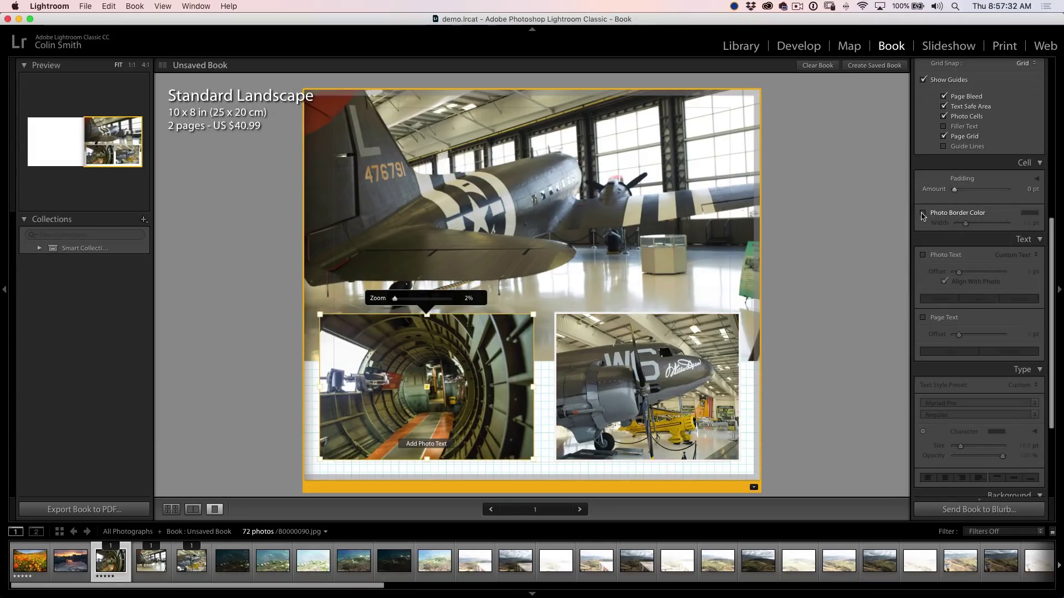
pyautogui.click(1032, 214)
pyautogui.click(873, 213)
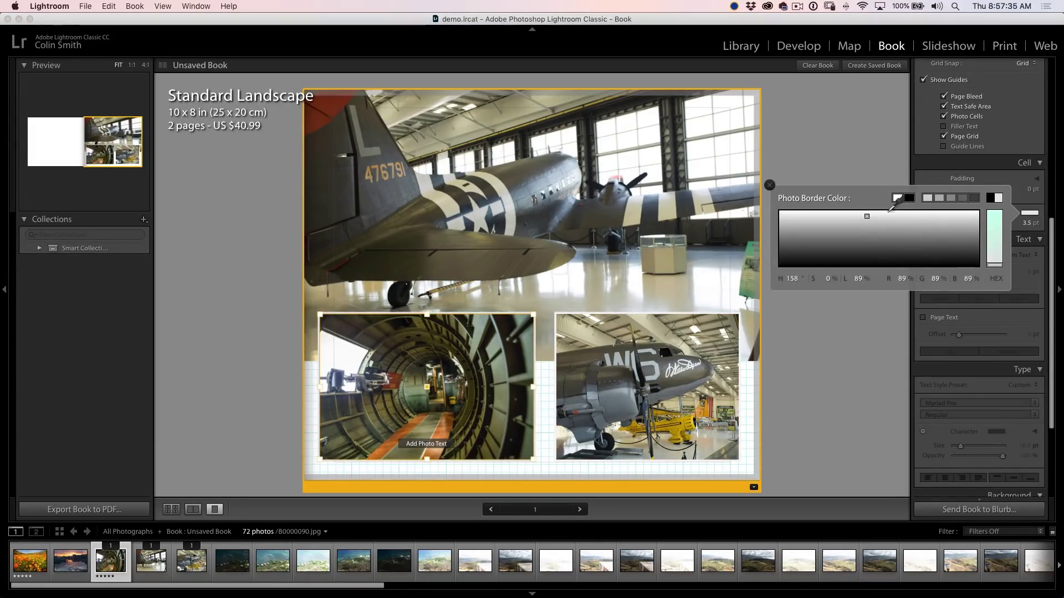
pyautogui.click(867, 157)
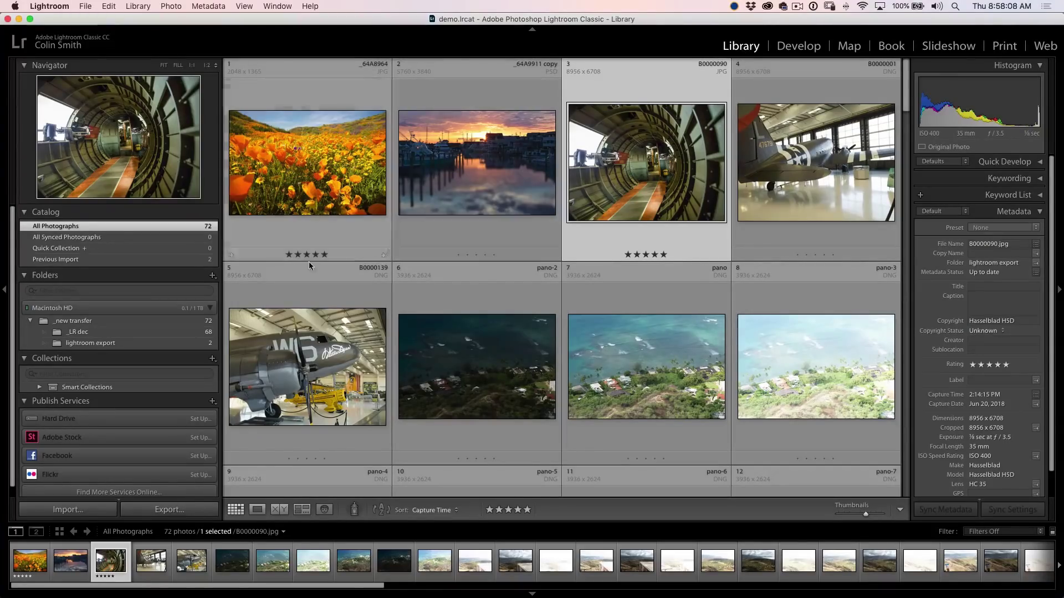
# Step: Create a collection named 'my images' that includes the selected tunnel photo
pyautogui.click(212, 359)
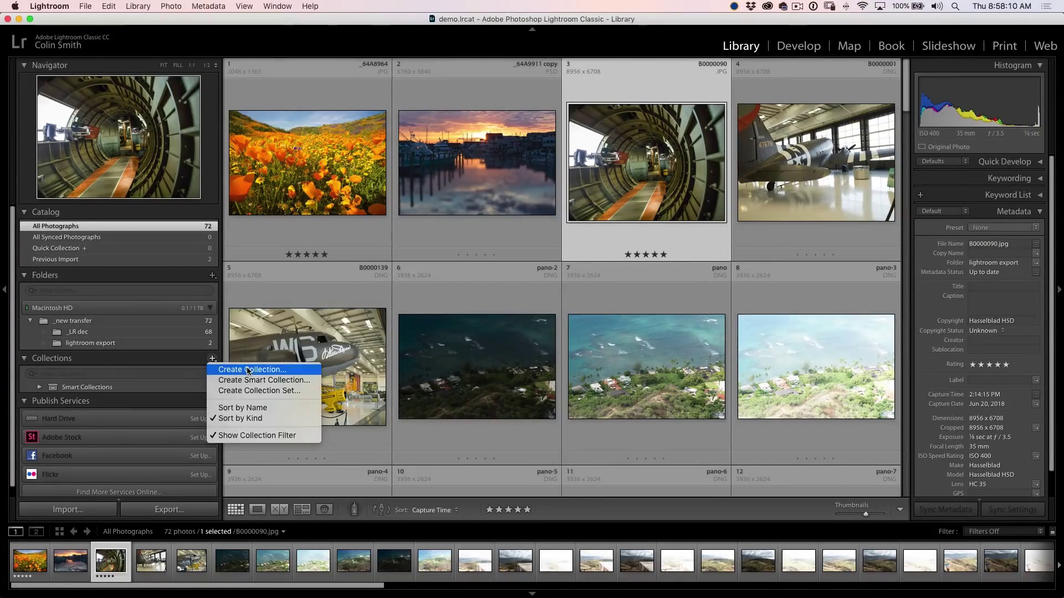
pyautogui.click(250, 370)
pyautogui.write('my images')
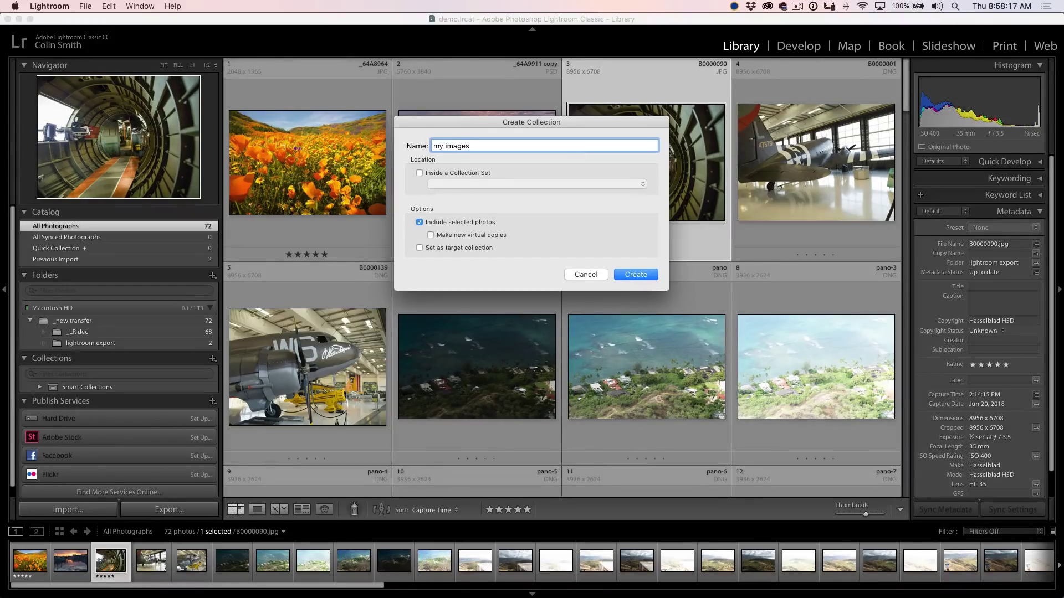
pyautogui.press('Return')
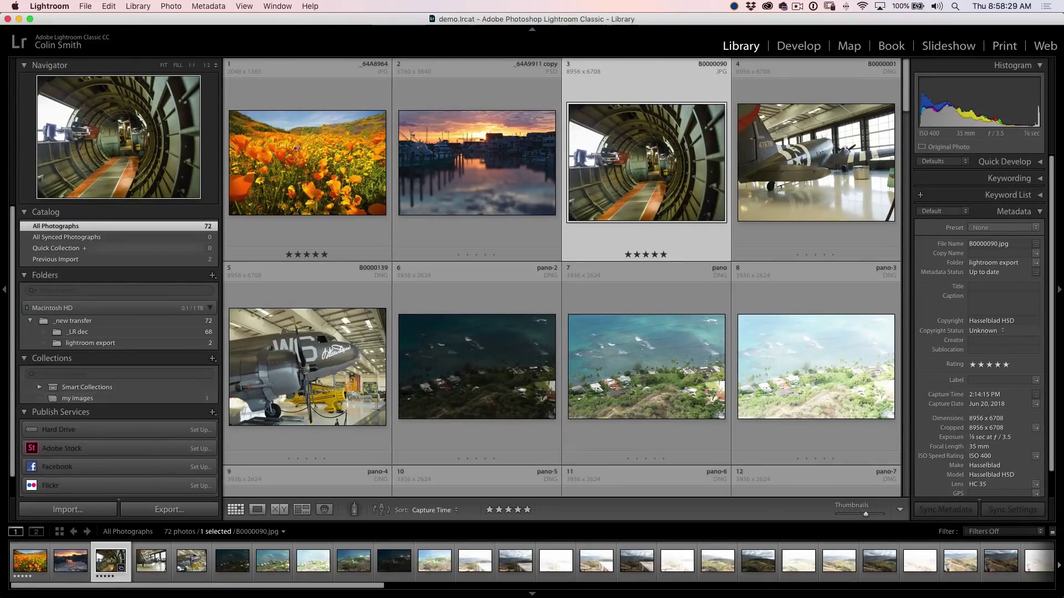
pyautogui.click(89, 6)
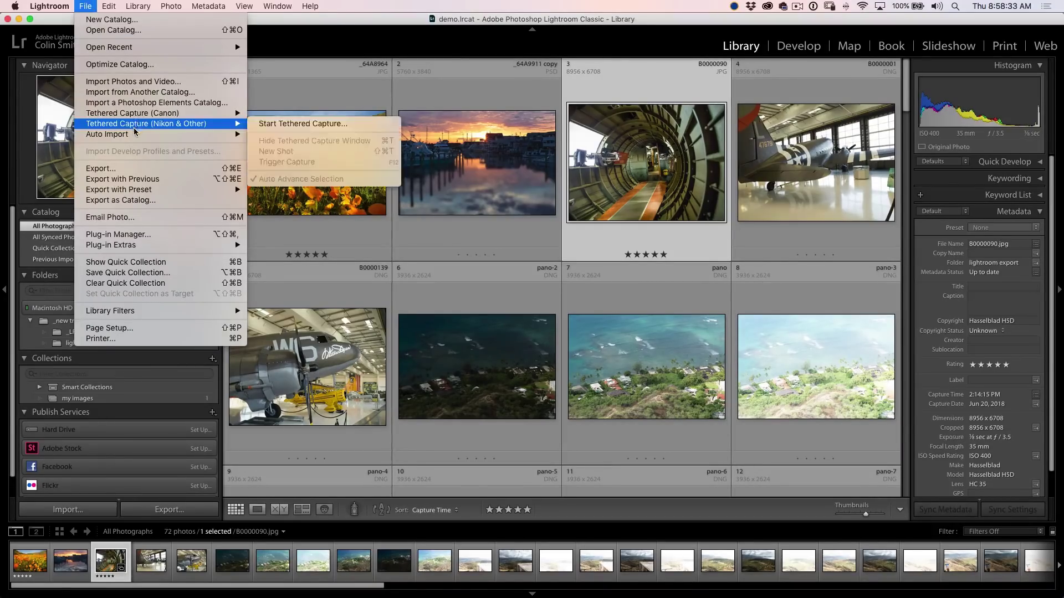
# Step: In Auto Import Settings, enable Add to Collection with 'my images' as the target
pyautogui.moveTo(135, 133)
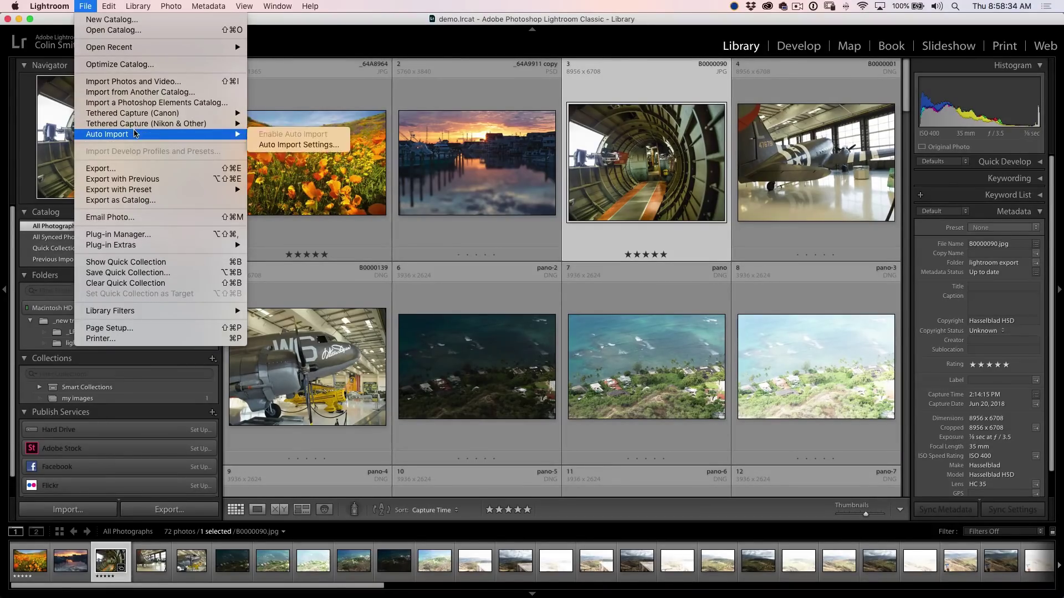
pyautogui.click(266, 145)
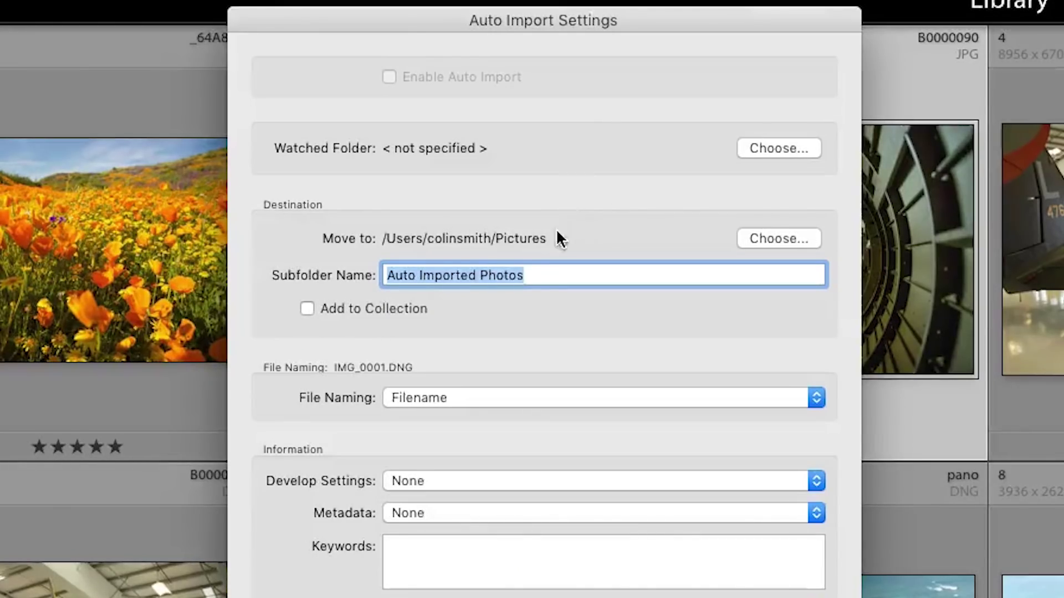
pyautogui.click(335, 310)
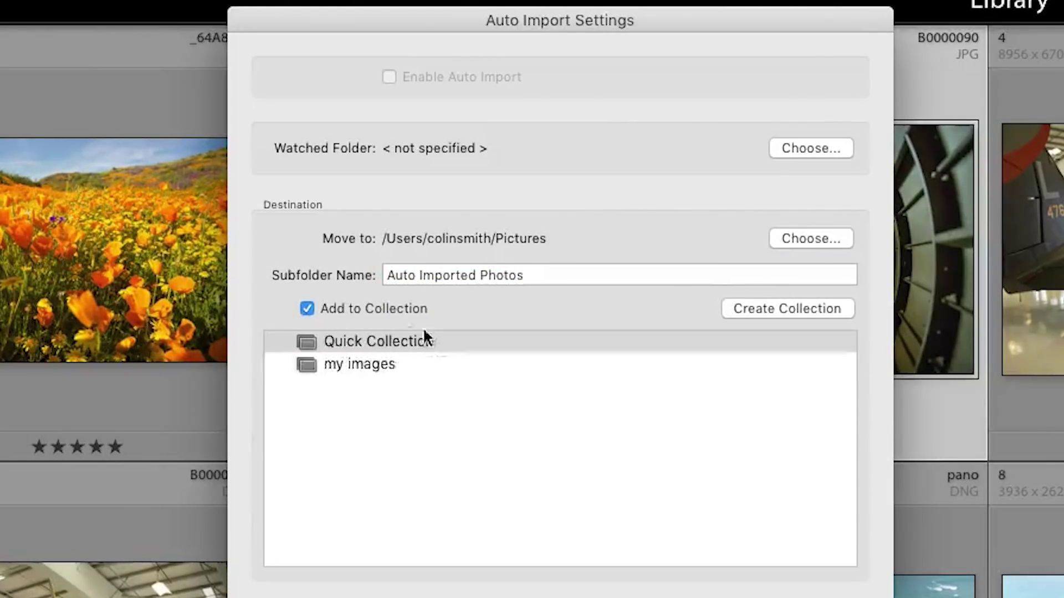
pyautogui.click(370, 366)
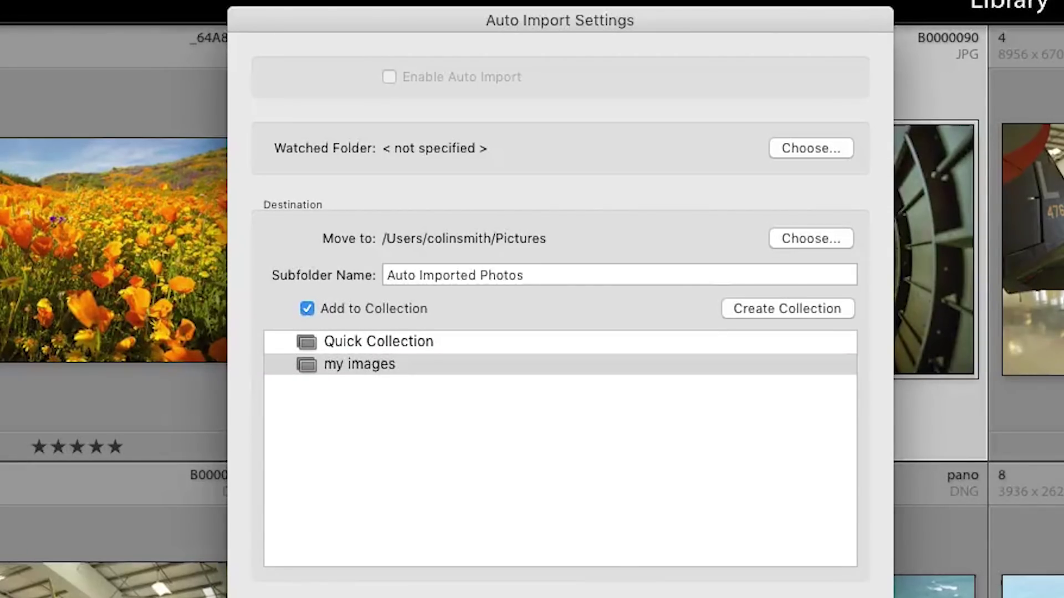
pyautogui.press('Return')
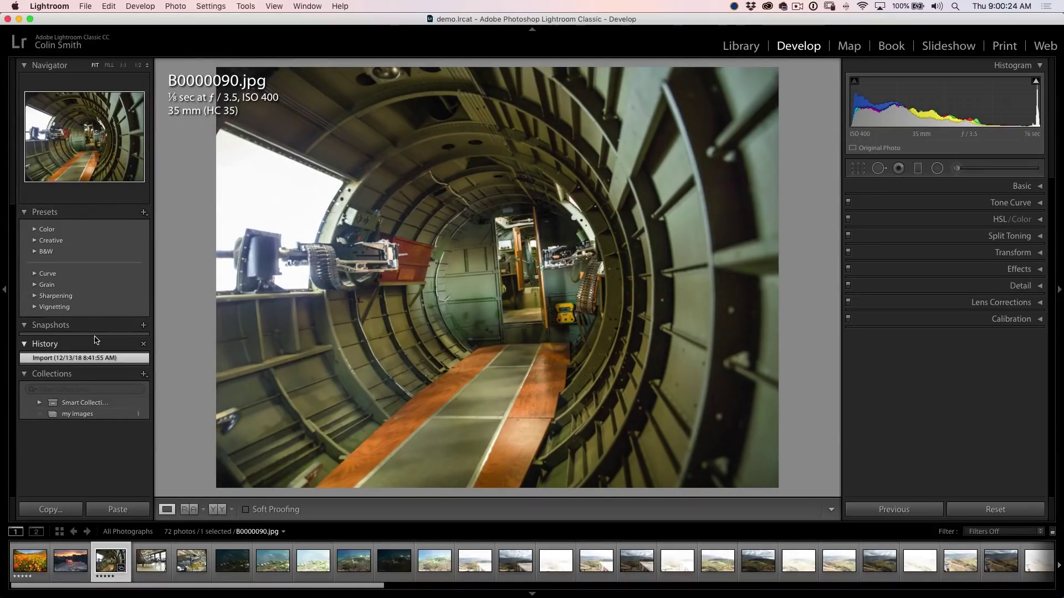
# Step: Turn on Show Partially Compatible Develop Presets in the Presets preferences
pyautogui.click(50, 6)
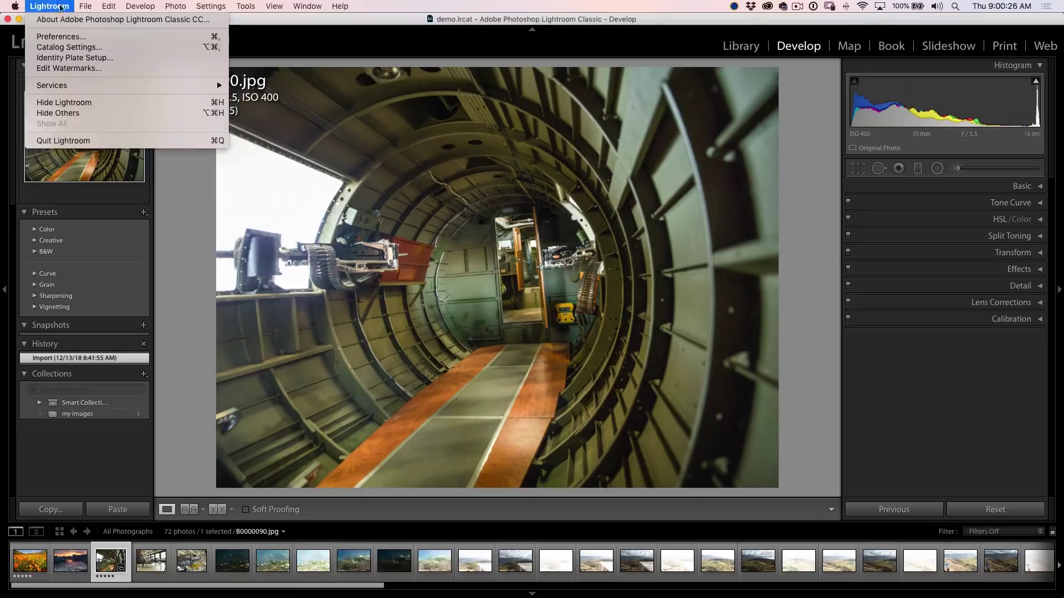
pyautogui.click(66, 37)
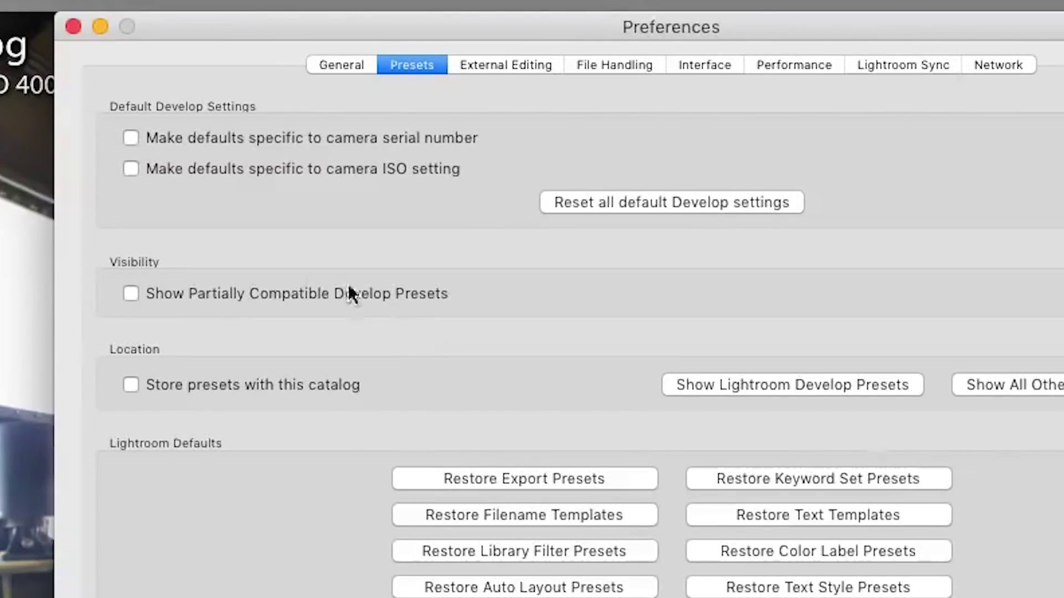
pyautogui.click(191, 291)
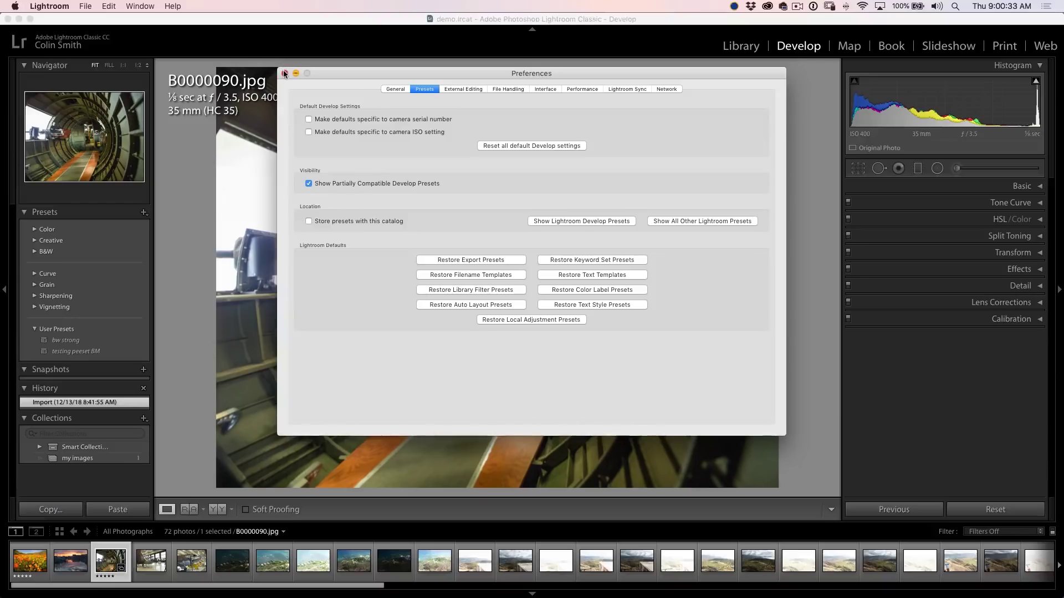
pyautogui.click(284, 74)
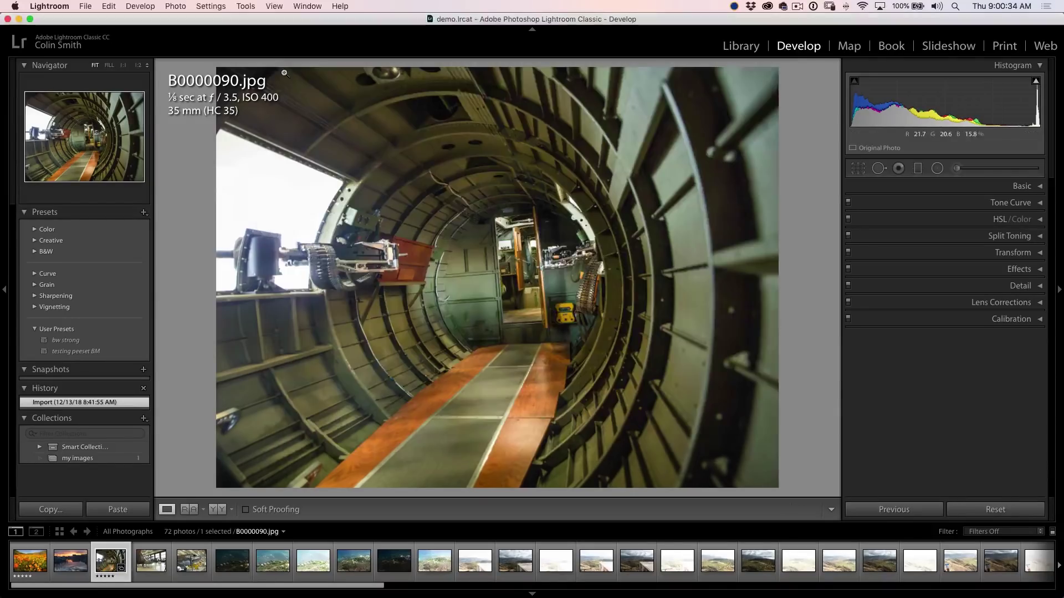
# Step: Apply the User Presets 'bw strong', then 'testing peeset BM', to the tunnel photo
pyautogui.moveTo(91, 340)
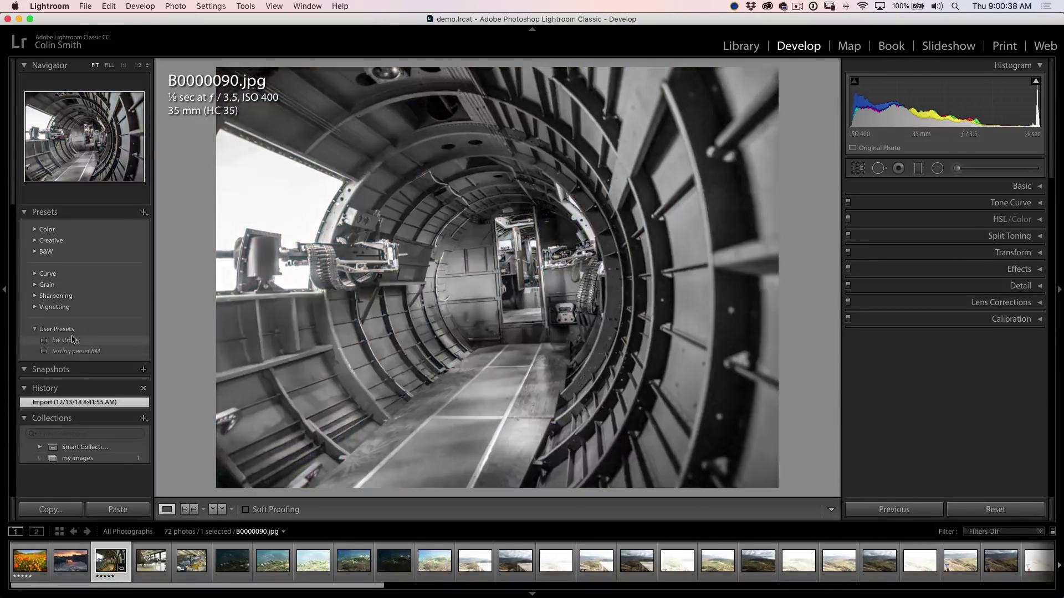
pyautogui.click(73, 340)
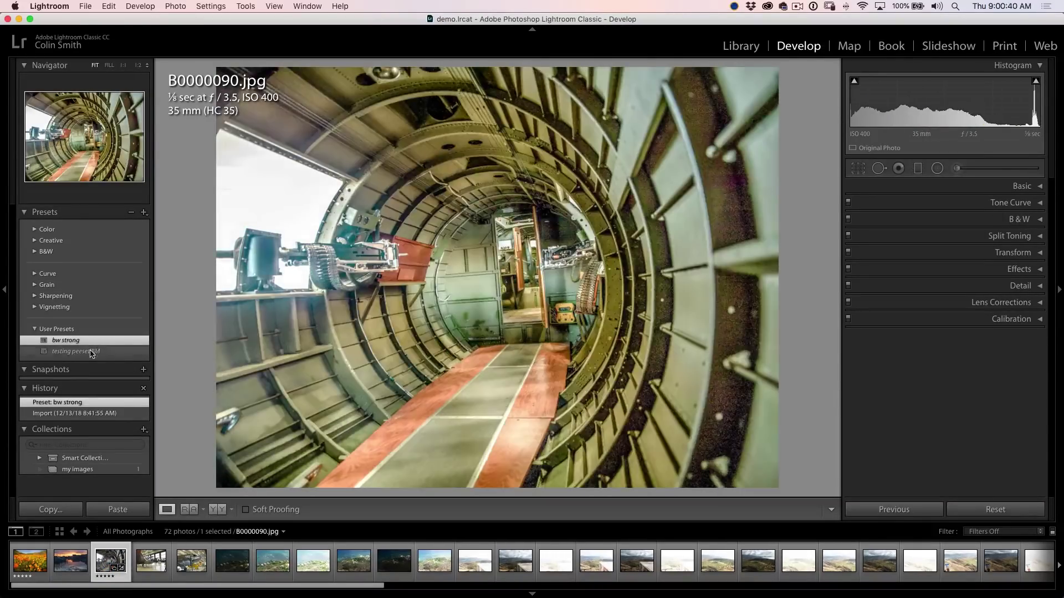
pyautogui.click(92, 352)
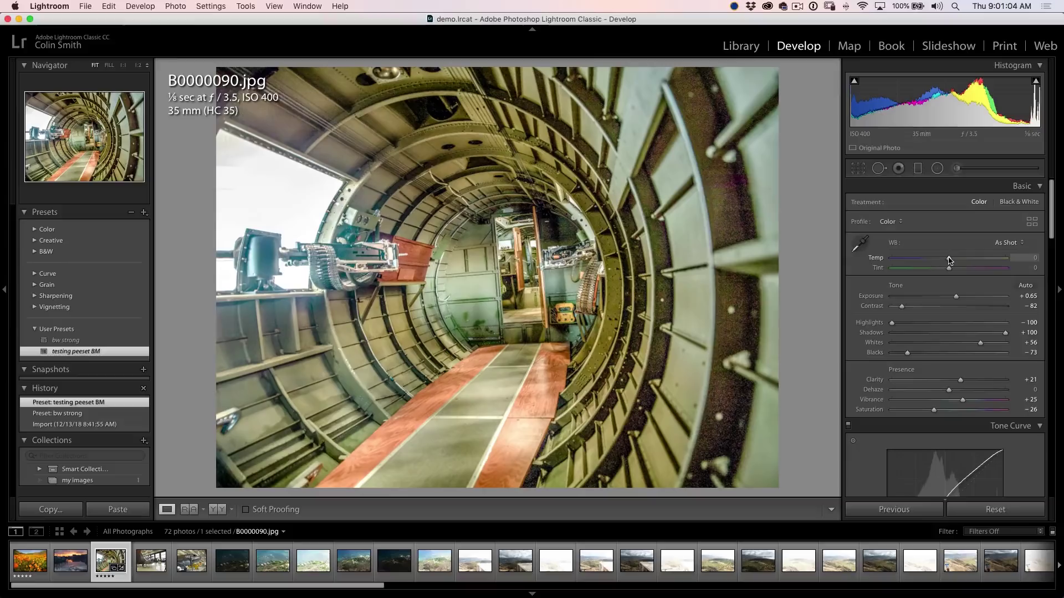
# Step: Cool the Temp to -37, save a develop preset named 'bw str', then quit Lightroom
pyautogui.moveTo(949, 260); pyautogui.dragTo(928, 263)
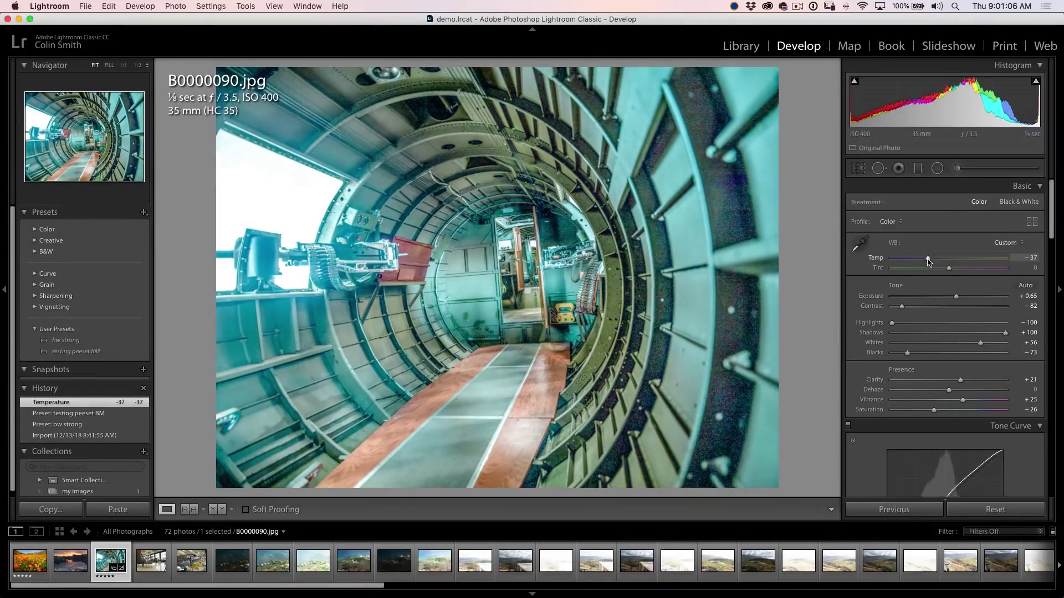
pyautogui.click(143, 212)
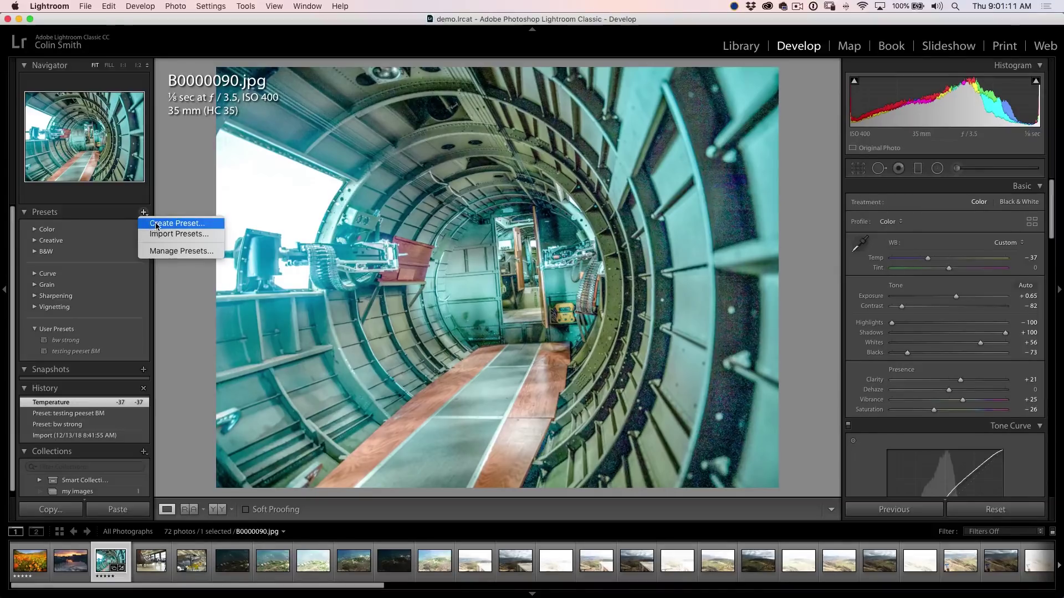
pyautogui.click(156, 224)
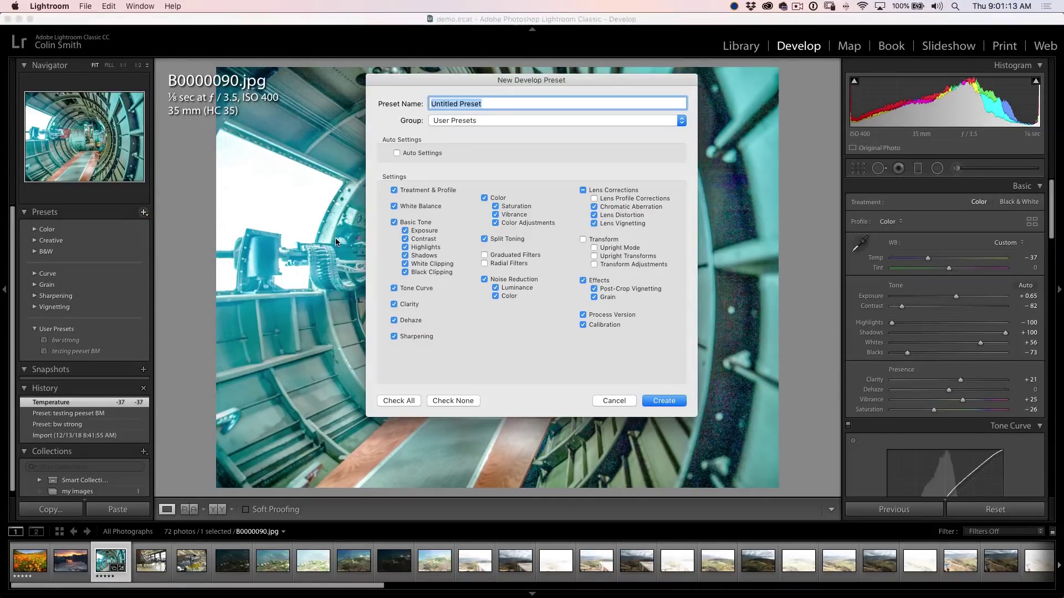
pyautogui.write('bw str')
pyautogui.press('Return')
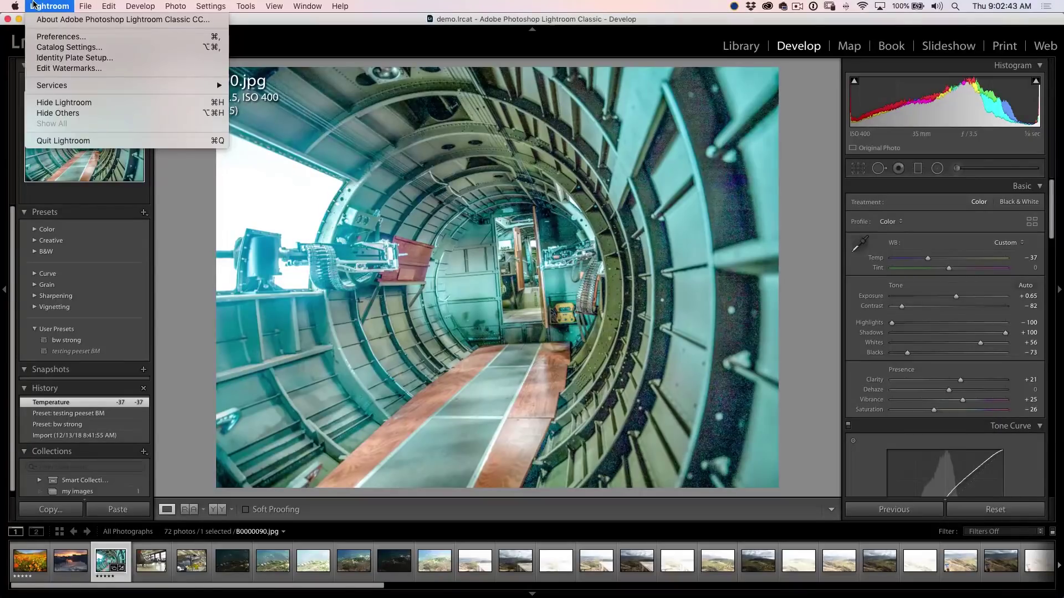
pyautogui.click(72, 140)
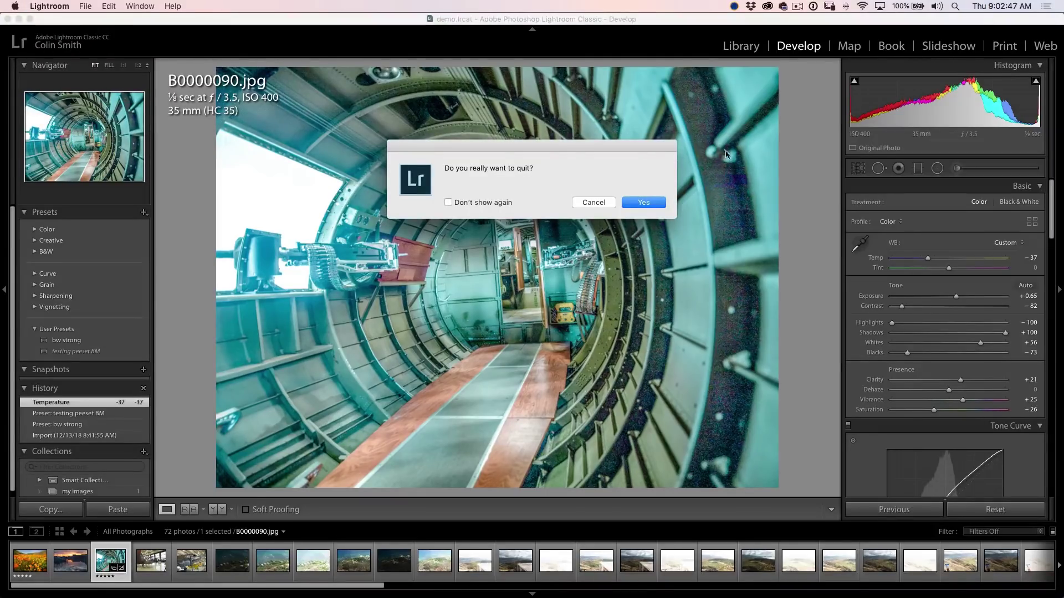